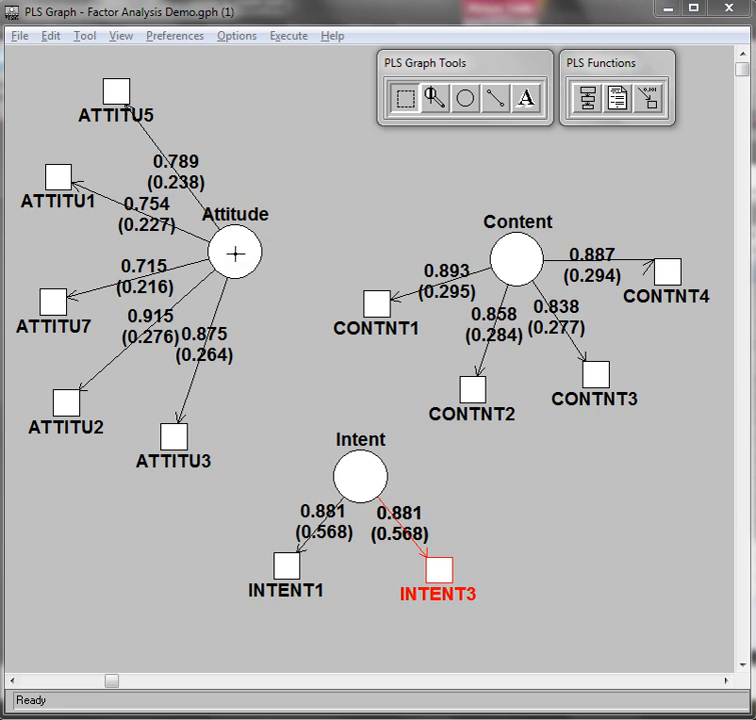
Step: Hide the indicators of the Attitude, Intent and Content constructs
{"action": "right_click", "coordinate": [236, 254]}
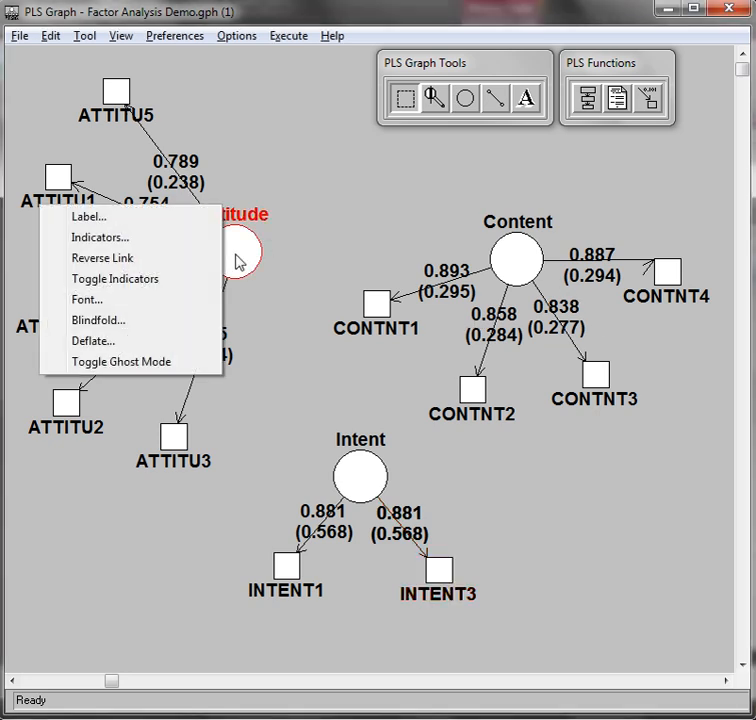
{"action": "left_click", "coordinate": [146, 286]}
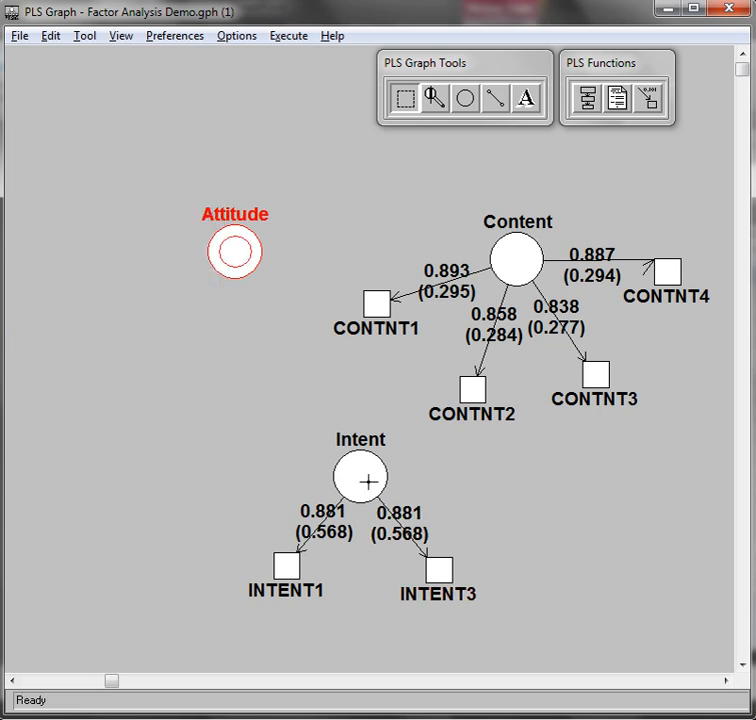
{"action": "right_click", "coordinate": [370, 482]}
{"action": "left_click", "coordinate": [302, 509]}
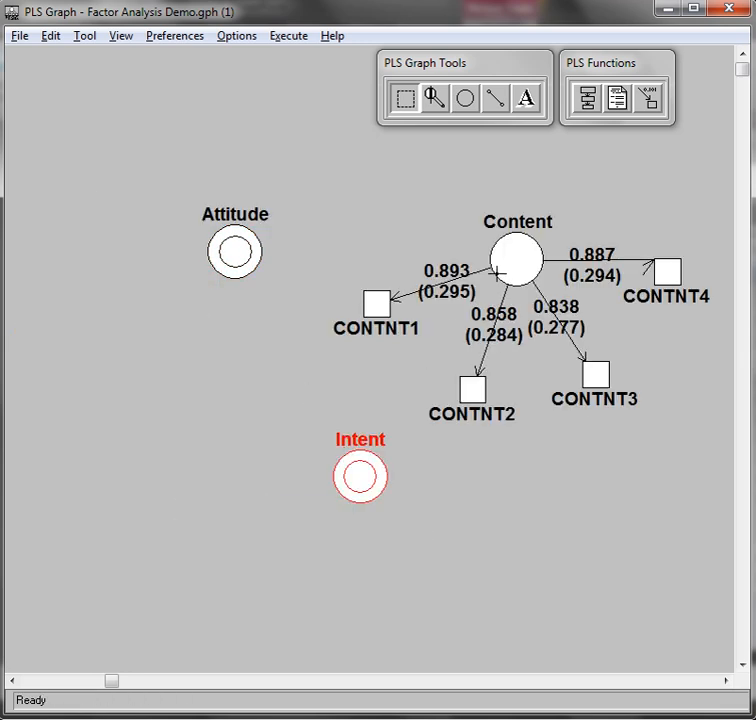
{"action": "right_click", "coordinate": [506, 267]}
{"action": "left_click", "coordinate": [390, 288]}
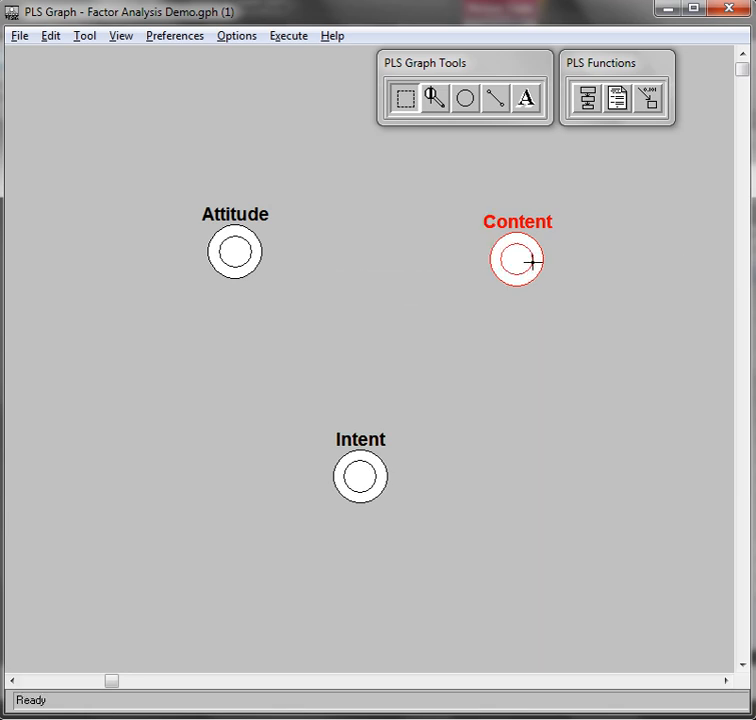
Step: Move the Attitude and Content constructs closer to each other above Intent
{"action": "left_click_drag", "start_coordinate": [532, 262], "coordinate": [587, 372]}
{"action": "left_click_drag", "start_coordinate": [245, 258], "coordinate": [296, 251]}
{"action": "left_click_drag", "start_coordinate": [532, 334], "coordinate": [506, 247]}
{"action": "left_click_drag", "start_coordinate": [283, 240], "coordinate": [264, 294]}
{"action": "left_click_drag", "start_coordinate": [499, 273], "coordinate": [523, 312]}
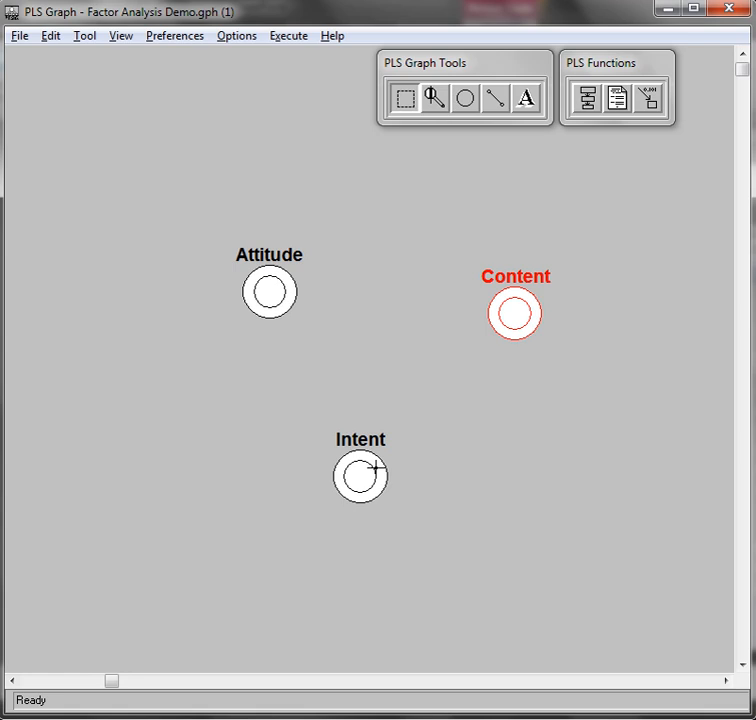
{"action": "left_click_drag", "start_coordinate": [375, 467], "coordinate": [391, 469]}
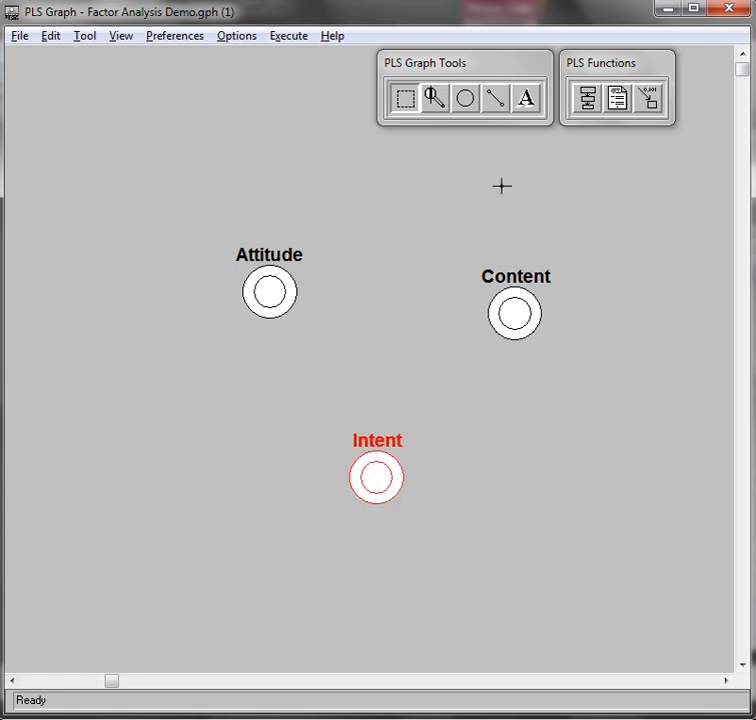
Step: Draw structural paths from Content to Attitude, from Attitude to Intent, and from Content to Intent
{"action": "left_click", "coordinate": [493, 101]}
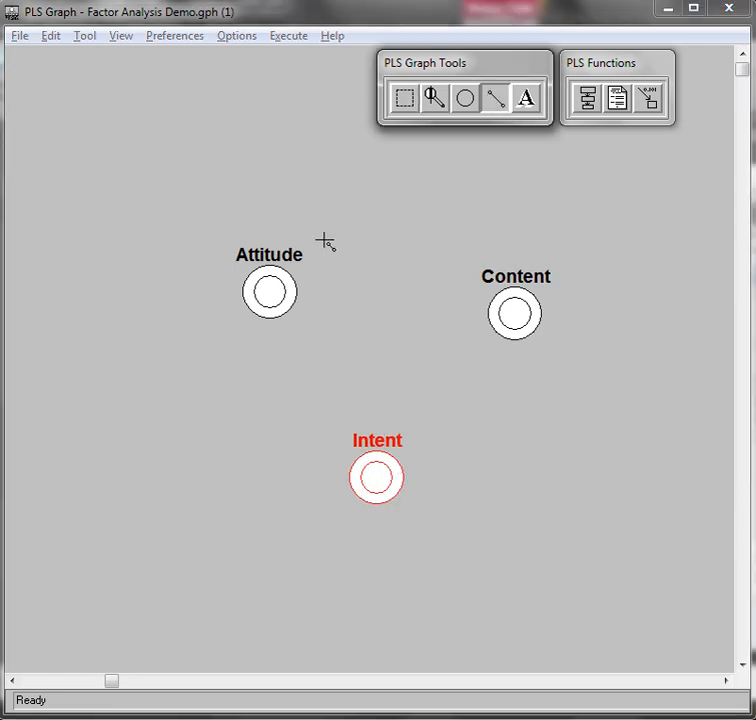
{"action": "left_click_drag", "start_coordinate": [524, 312], "coordinate": [284, 294]}
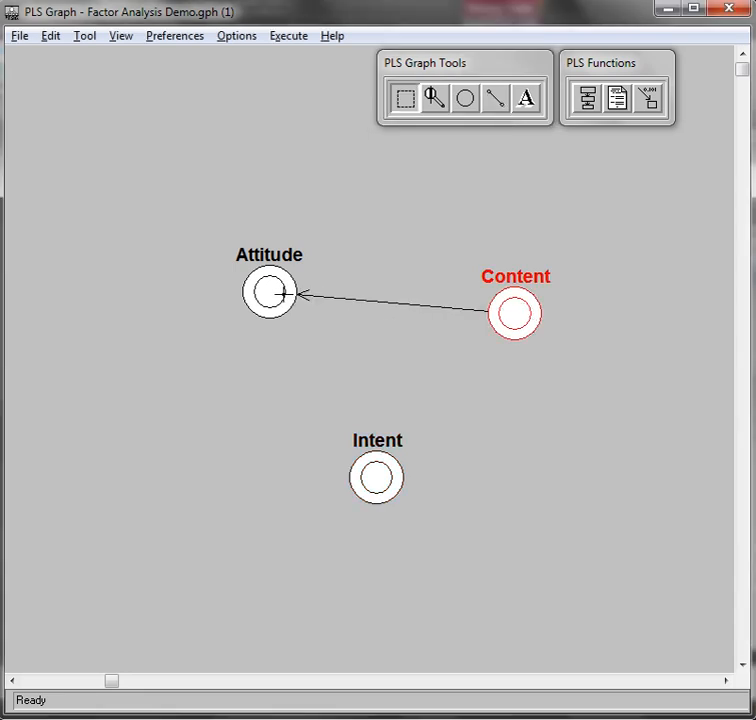
{"action": "left_click", "coordinate": [498, 101]}
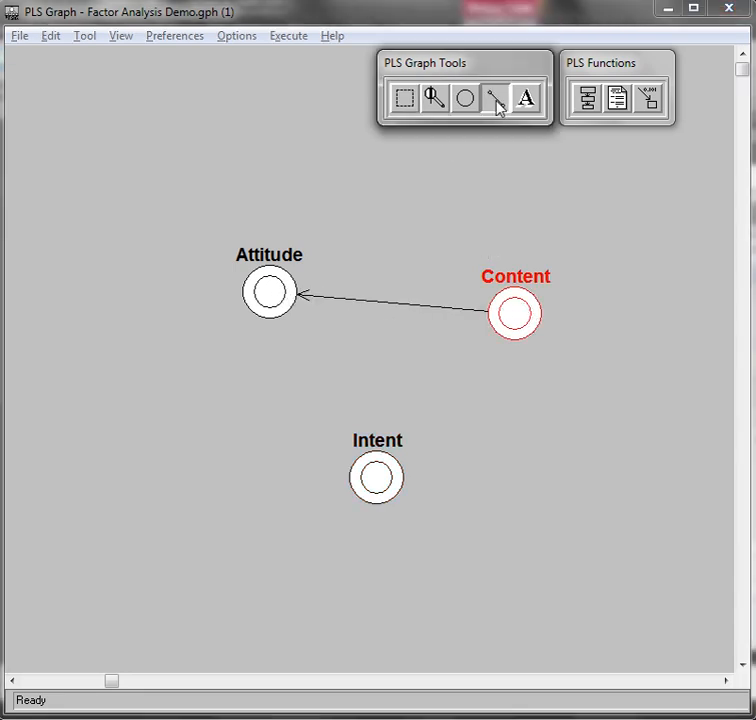
{"action": "left_click_drag", "start_coordinate": [273, 290], "coordinate": [374, 474]}
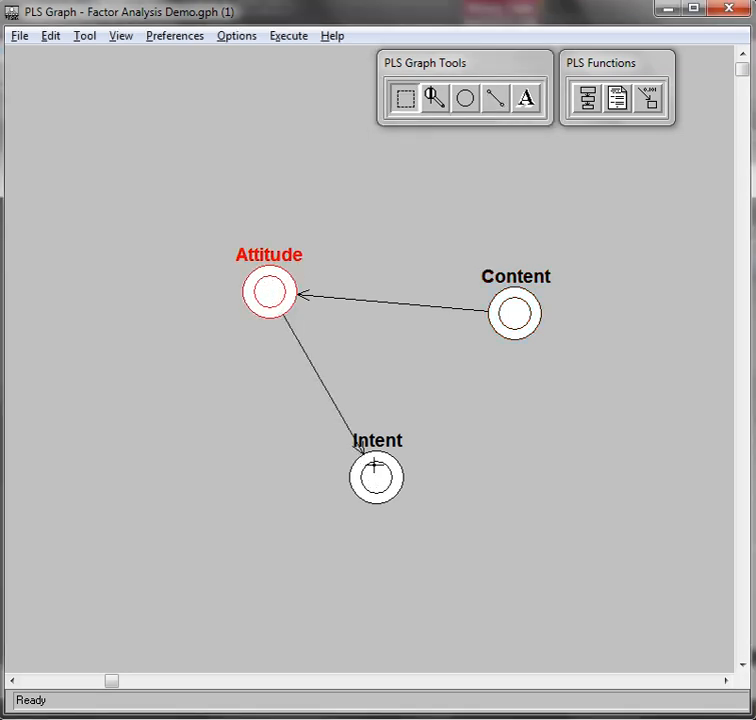
{"action": "left_click", "coordinate": [494, 98]}
{"action": "left_click_drag", "start_coordinate": [515, 312], "coordinate": [379, 480]}
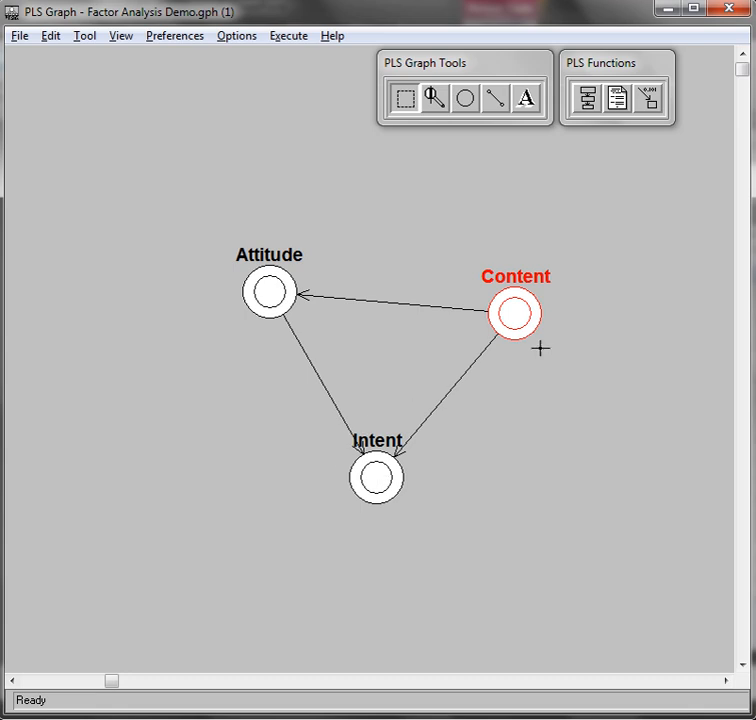
Step: Rearrange the constructs into a triangle with Content at the left, Attitude at the apex and Intent at the right
{"action": "left_click_drag", "start_coordinate": [526, 309], "coordinate": [197, 390]}
{"action": "left_click", "coordinate": [277, 295]}
{"action": "left_click_drag", "start_coordinate": [277, 295], "coordinate": [378, 281]}
{"action": "left_click_drag", "start_coordinate": [384, 474], "coordinate": [480, 439]}
{"action": "left_click_drag", "start_coordinate": [376, 280], "coordinate": [353, 282]}
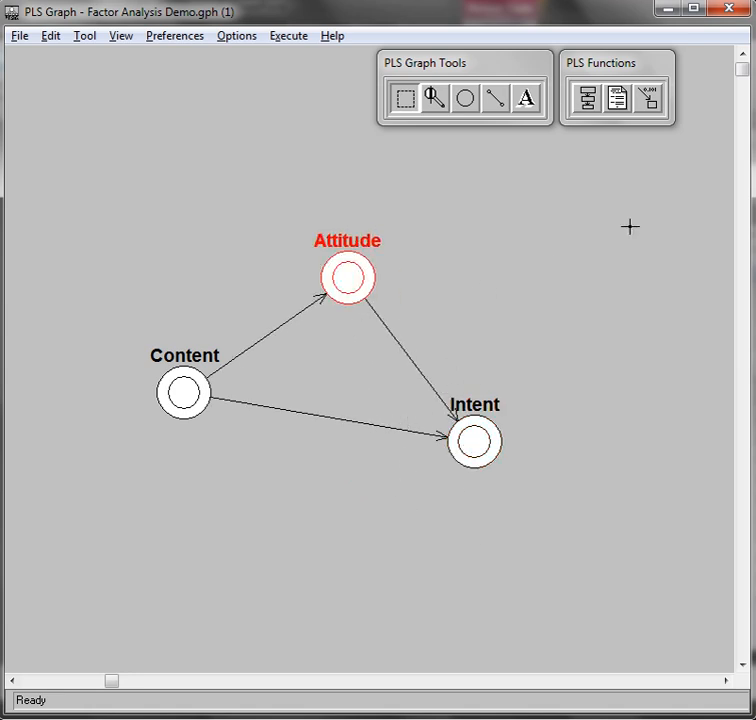
Step: Set the inner weighting in the run options to Path
{"action": "left_click", "coordinate": [233, 38]}
{"action": "left_click", "coordinate": [245, 58]}
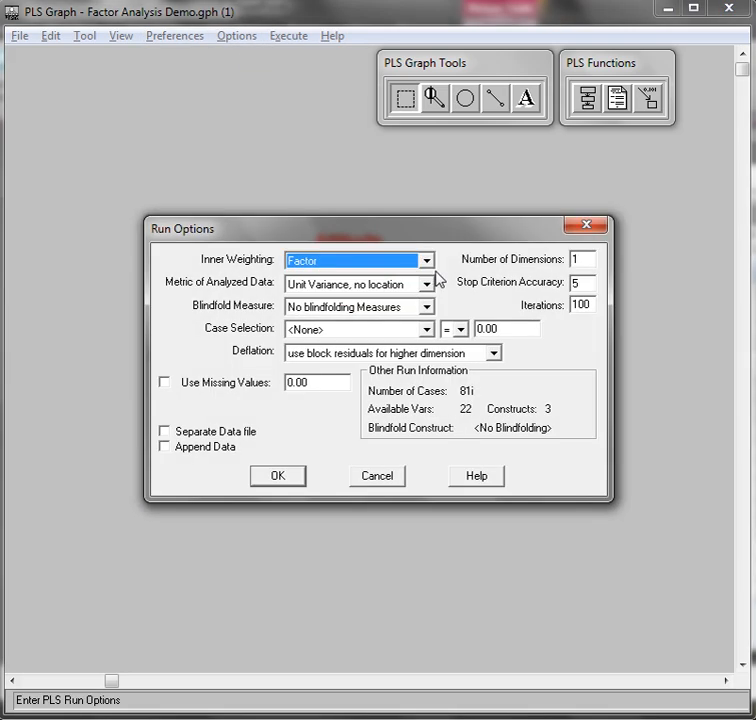
{"action": "left_click", "coordinate": [427, 264]}
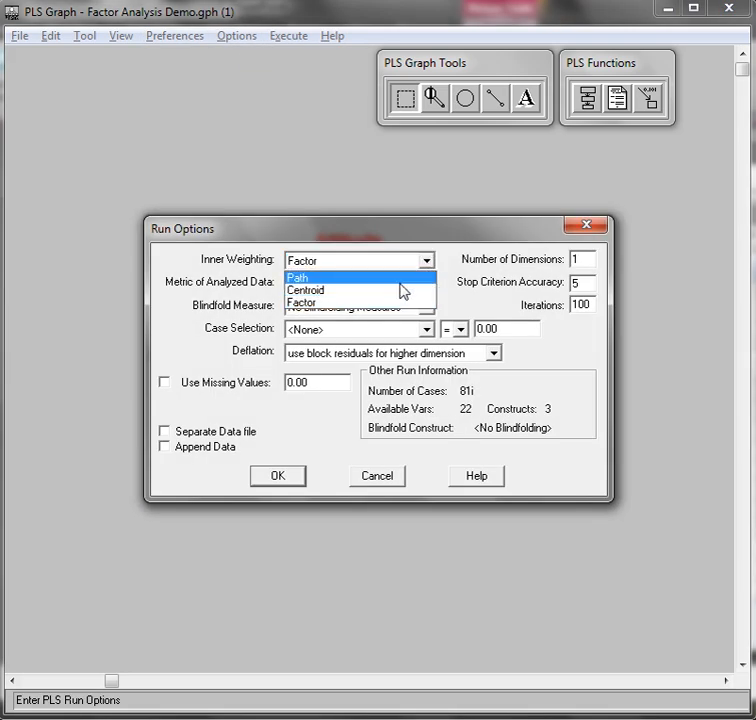
{"action": "left_click", "coordinate": [374, 281]}
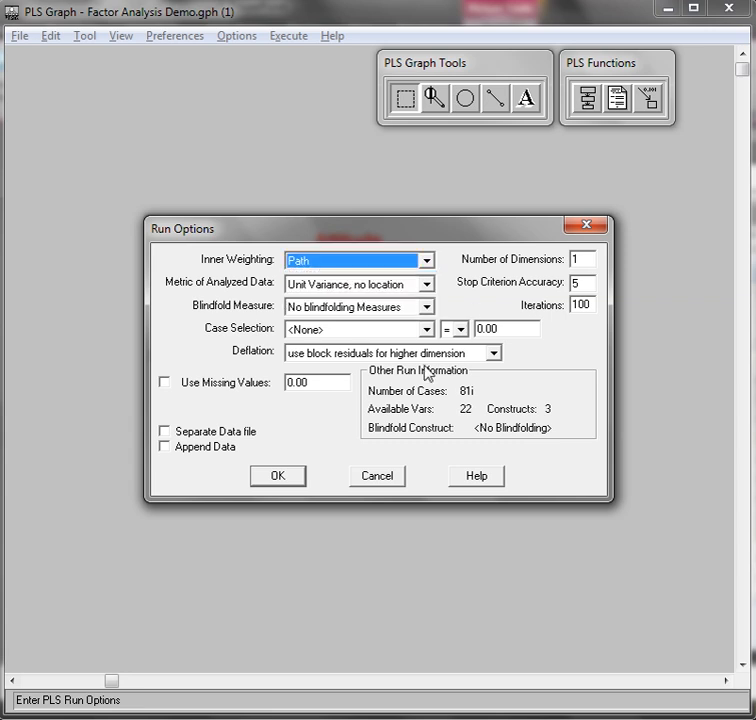
{"action": "left_click", "coordinate": [285, 477]}
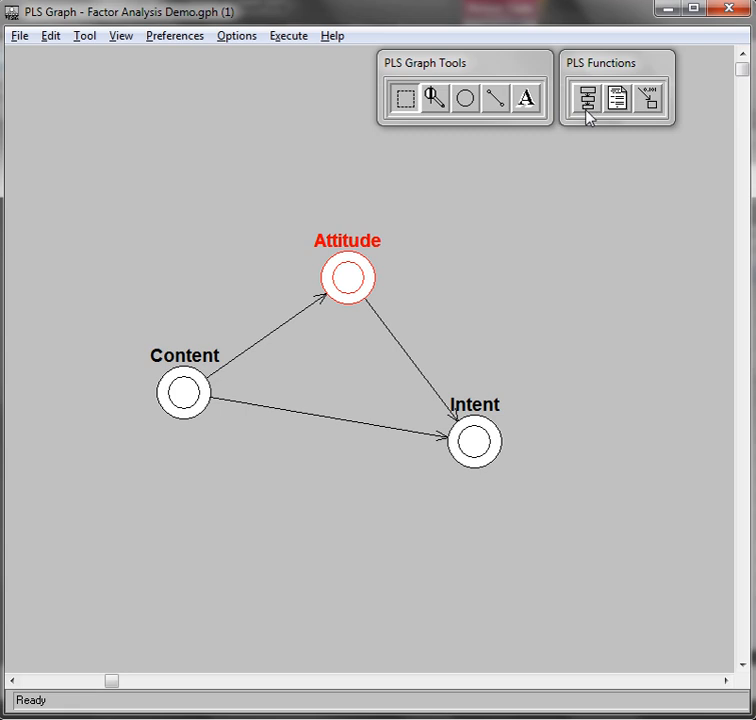
Step: Run the PLS analysis on the three-construct model and accept the deck generation results
{"action": "left_click", "coordinate": [17, 38]}
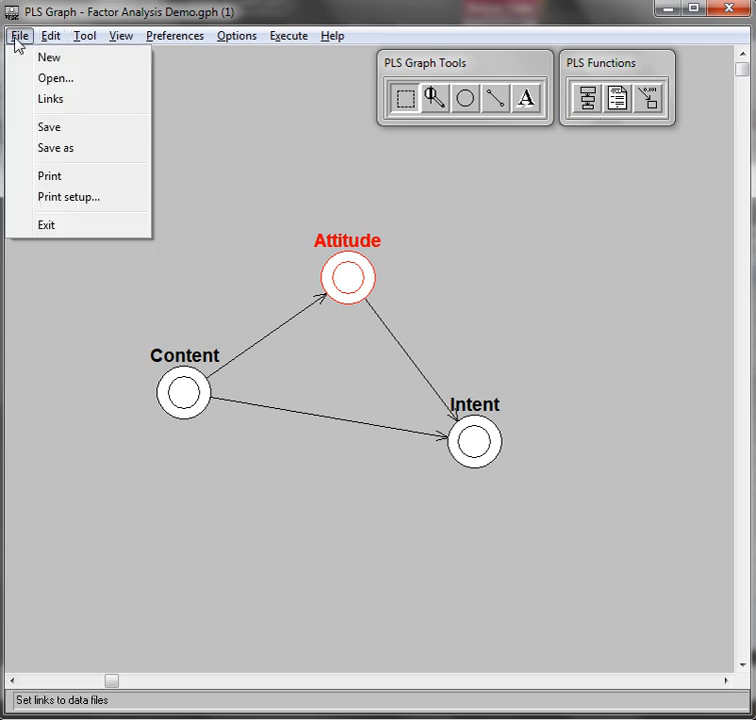
{"action": "left_click", "coordinate": [383, 22]}
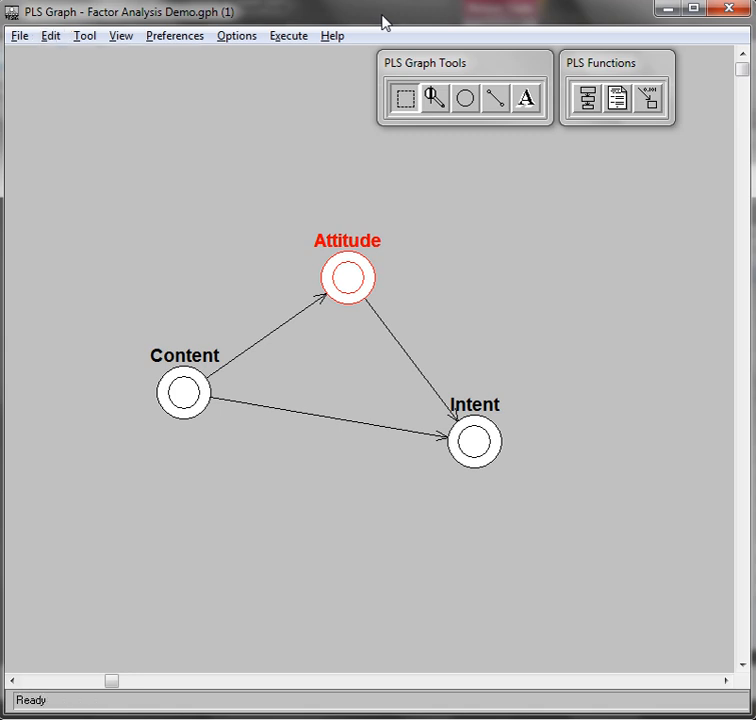
{"action": "left_click", "coordinate": [596, 103]}
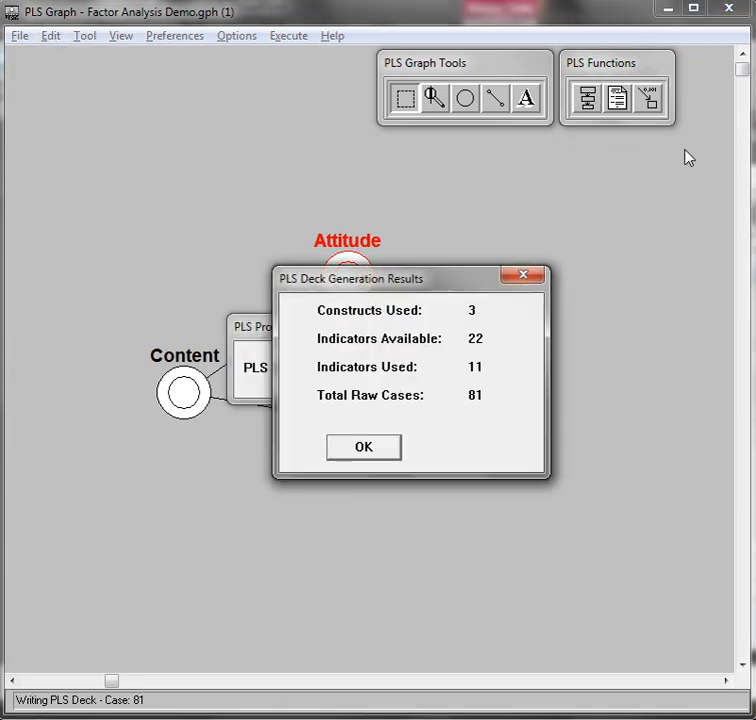
{"action": "left_click", "coordinate": [363, 447]}
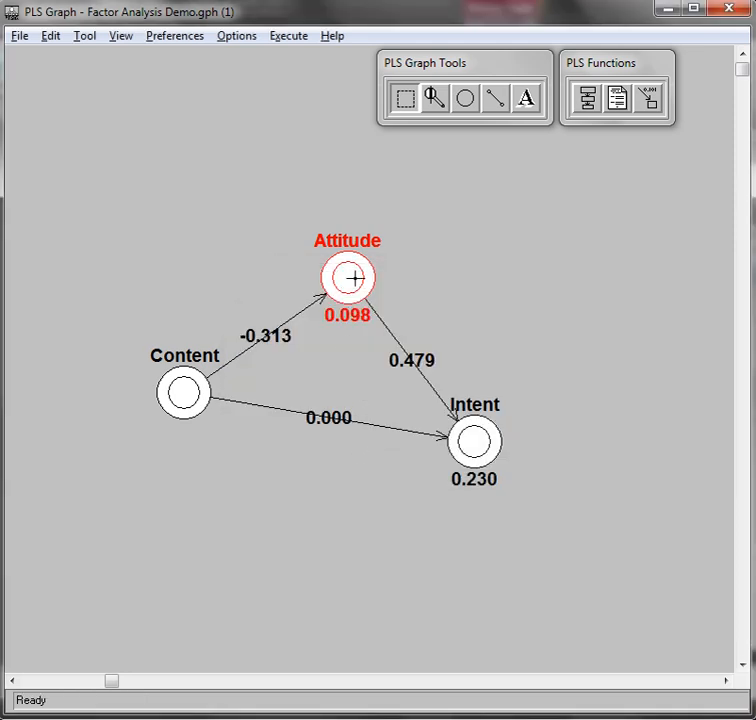
Step: Spread the Attitude, Intent and Content constructs further apart in the diagram
{"action": "left_click_drag", "start_coordinate": [354, 278], "coordinate": [371, 247]}
{"action": "left_click_drag", "start_coordinate": [458, 428], "coordinate": [481, 439]}
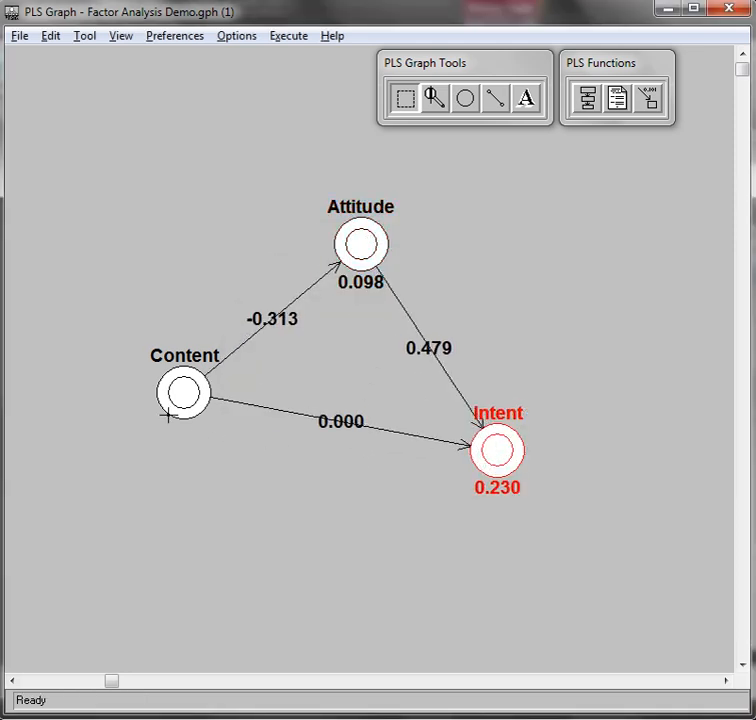
{"action": "left_click_drag", "start_coordinate": [182, 393], "coordinate": [167, 401]}
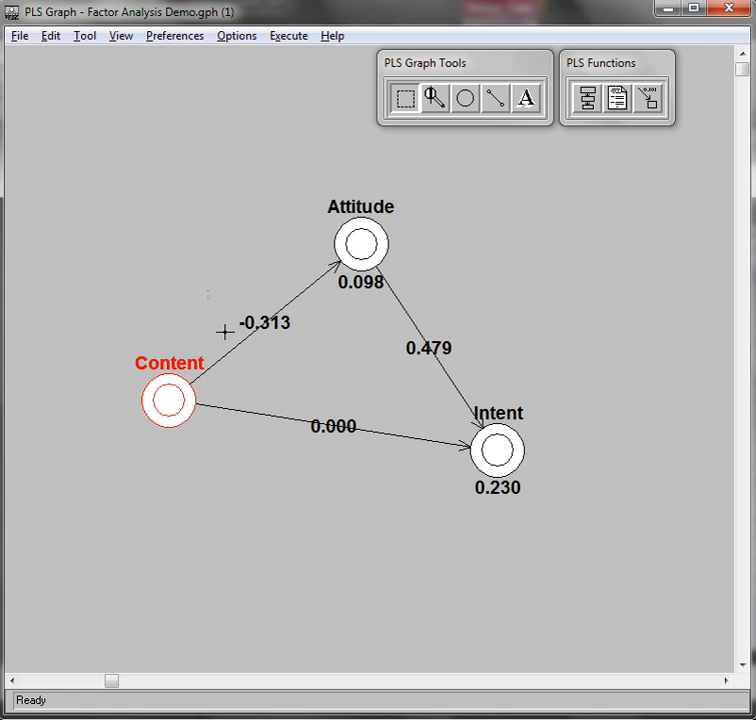
Step: Examine the coefficients on the paths between the constructs and the values beneath Attitude and Intent
{"action": "left_click_drag", "start_coordinate": [206, 287], "coordinate": [312, 388]}
{"action": "left_click_drag", "start_coordinate": [380, 321], "coordinate": [505, 378]}
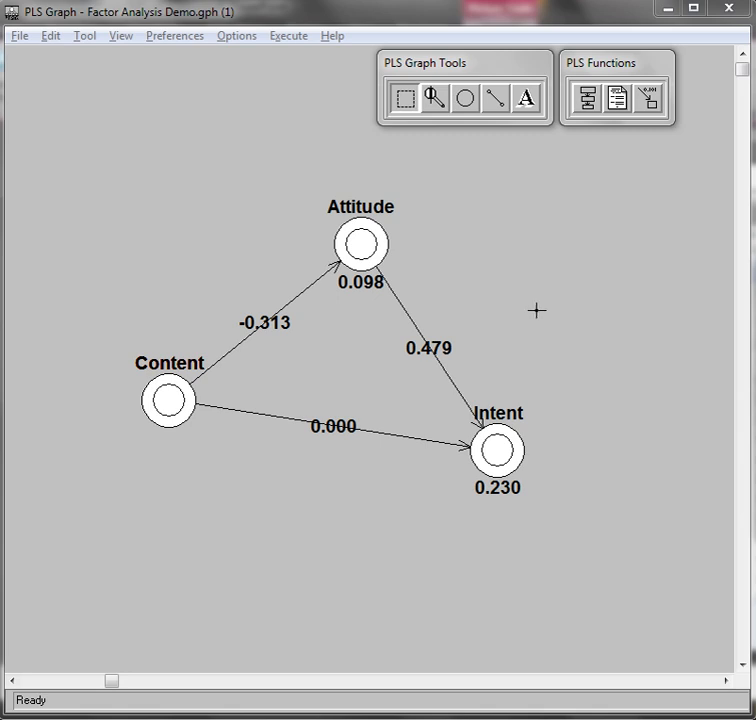
{"action": "left_click_drag", "start_coordinate": [380, 322], "coordinate": [481, 366]}
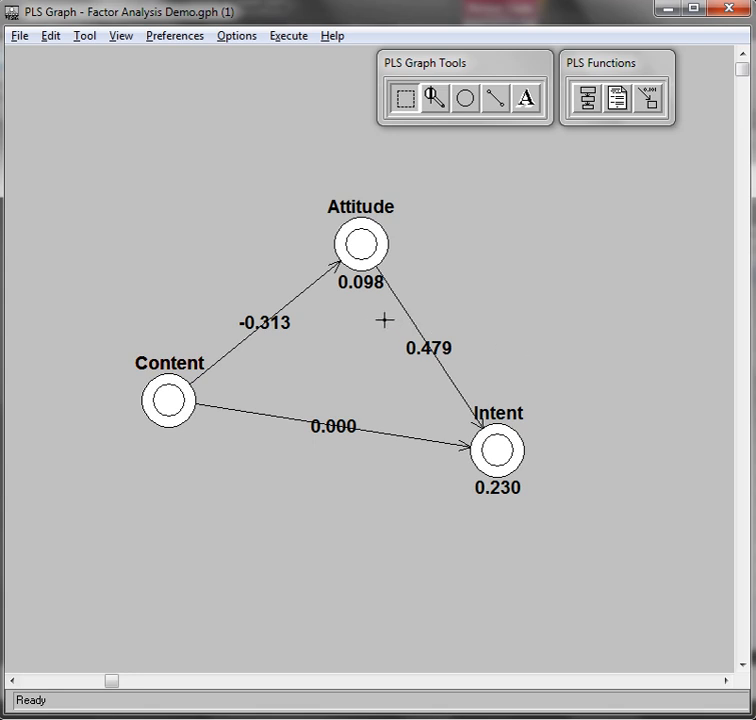
{"action": "left_click_drag", "start_coordinate": [209, 282], "coordinate": [317, 359]}
{"action": "left_click_drag", "start_coordinate": [358, 250], "coordinate": [364, 237]}
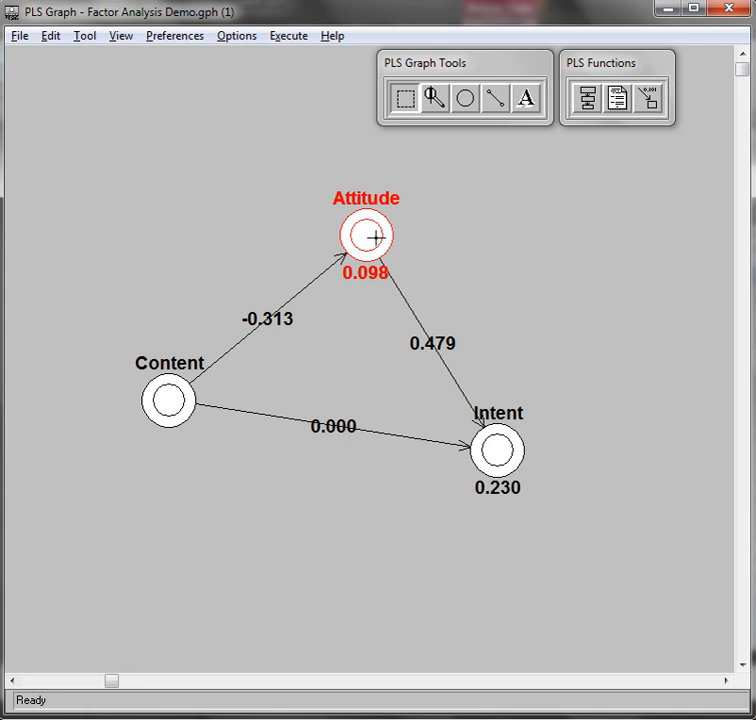
{"action": "left_click_drag", "start_coordinate": [375, 238], "coordinate": [378, 245]}
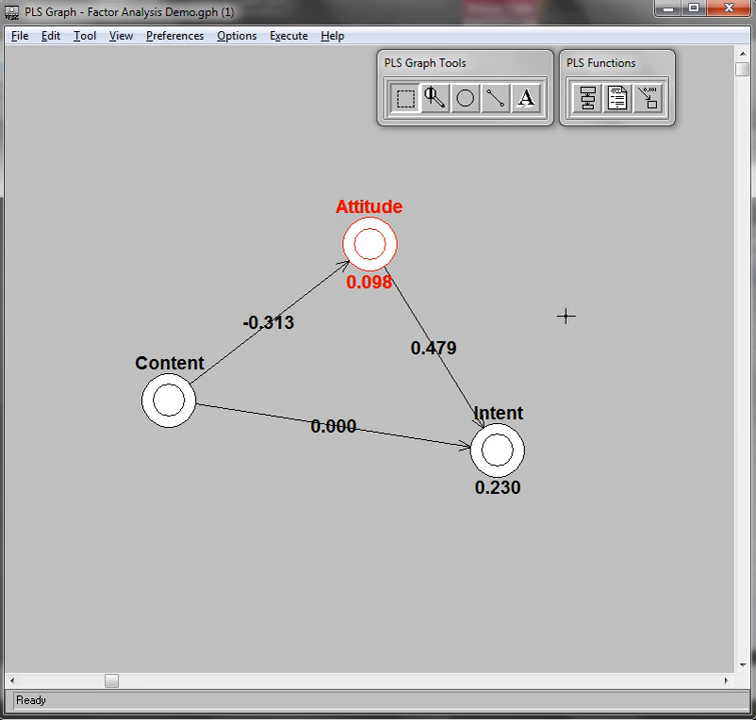
{"action": "left_click_drag", "start_coordinate": [305, 252], "coordinate": [430, 311]}
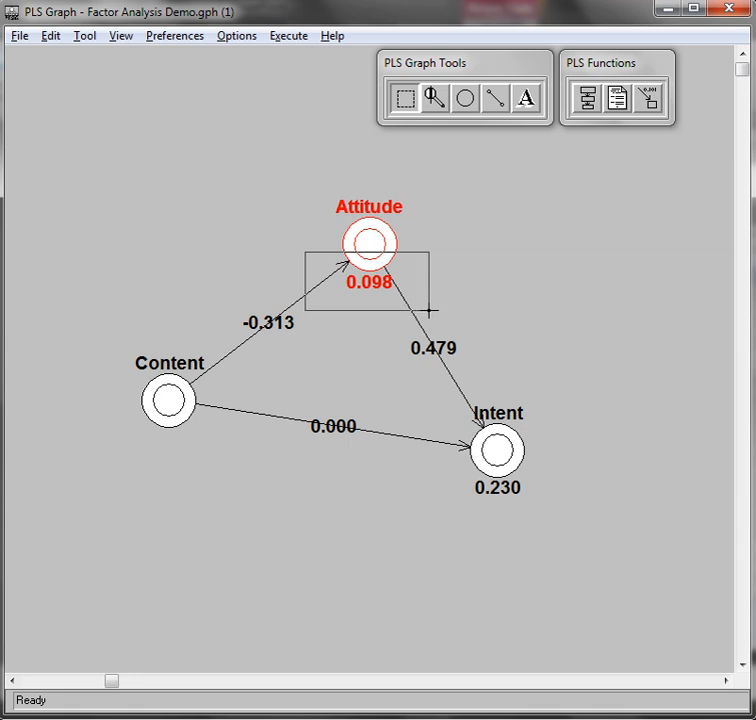
{"action": "left_click_drag", "start_coordinate": [430, 311], "coordinate": [430, 309]}
{"action": "left_click_drag", "start_coordinate": [430, 309], "coordinate": [425, 303]}
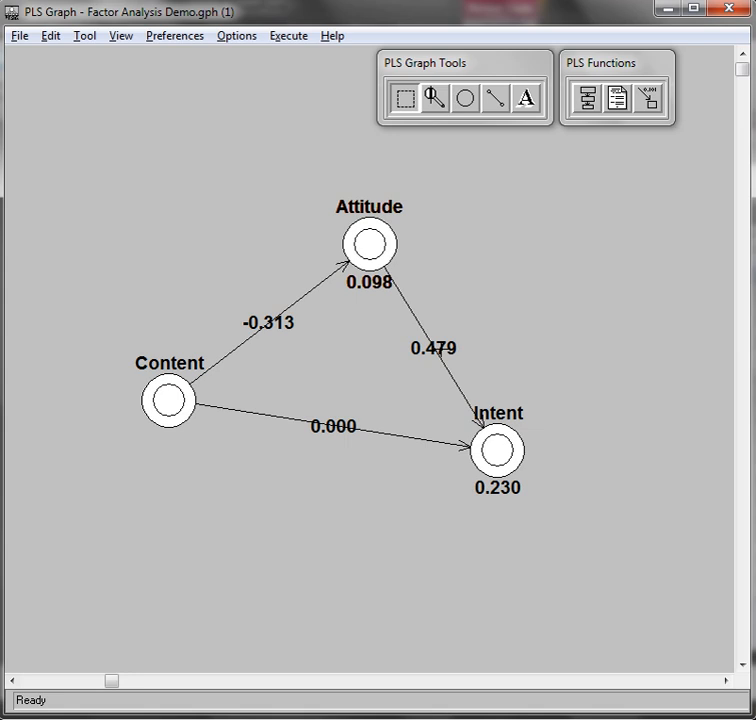
{"action": "left_click_drag", "start_coordinate": [375, 256], "coordinate": [355, 247]}
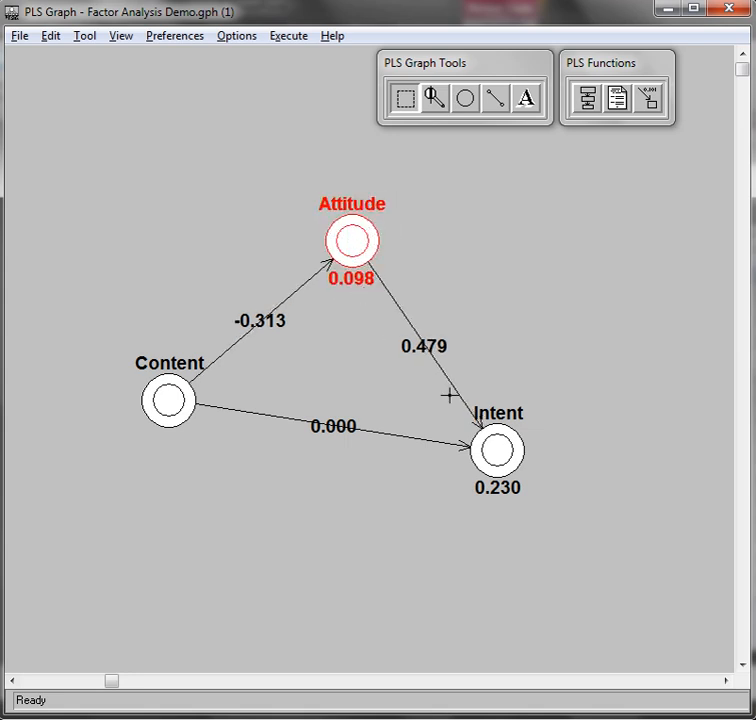
{"action": "left_click_drag", "start_coordinate": [168, 394], "coordinate": [166, 411]}
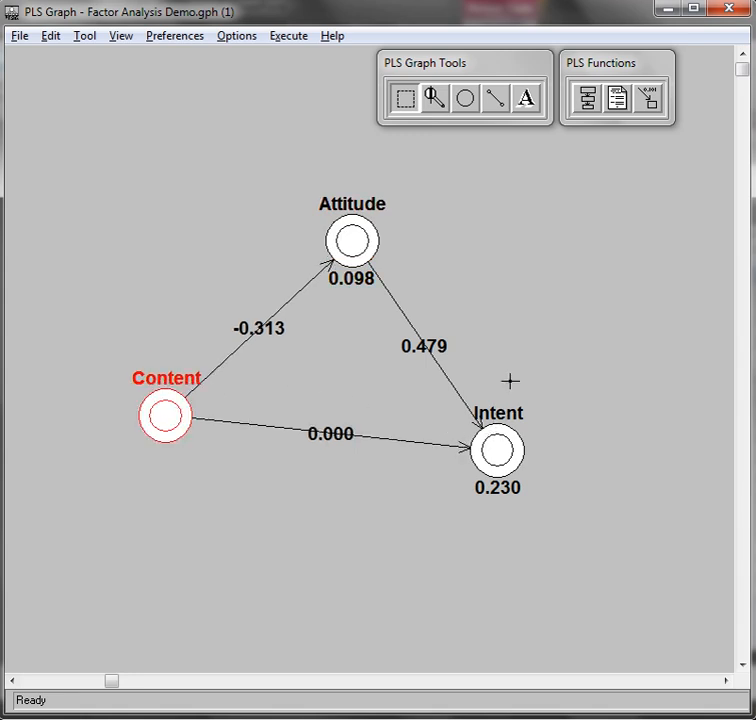
{"action": "left_click_drag", "start_coordinate": [295, 253], "coordinate": [425, 318]}
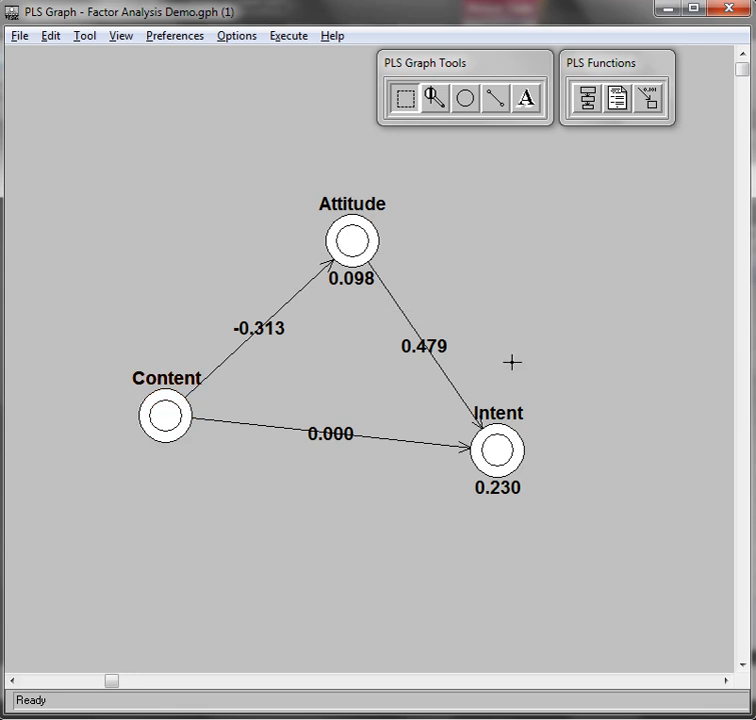
{"action": "left_click_drag", "start_coordinate": [192, 288], "coordinate": [491, 382]}
Step: Delete the direct path from Content to Intent and rerun the PLS analysis
{"action": "left_click_drag", "start_coordinate": [284, 400], "coordinate": [385, 499]}
{"action": "left_click", "coordinate": [452, 447]}
{"action": "key", "text": "Delete"}
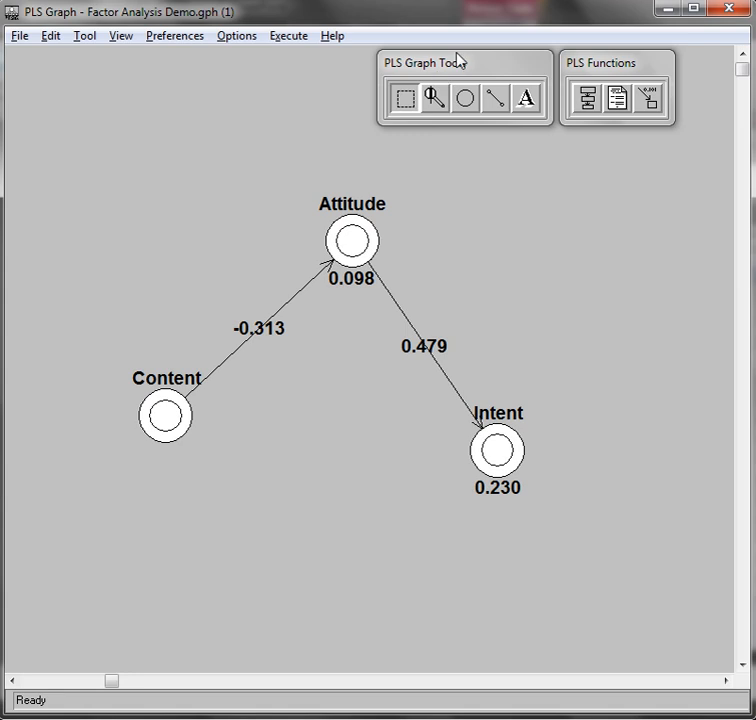
{"action": "left_click", "coordinate": [588, 98]}
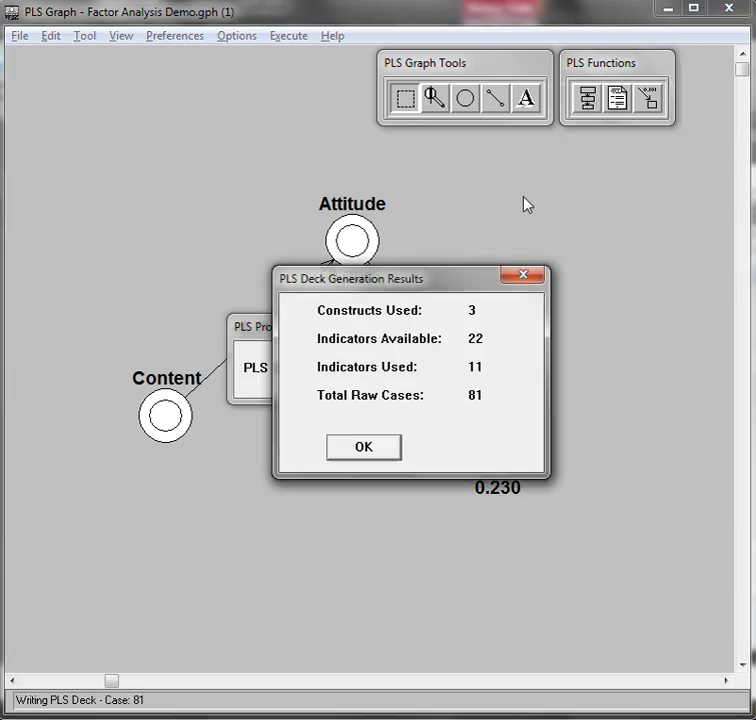
{"action": "left_click", "coordinate": [366, 446]}
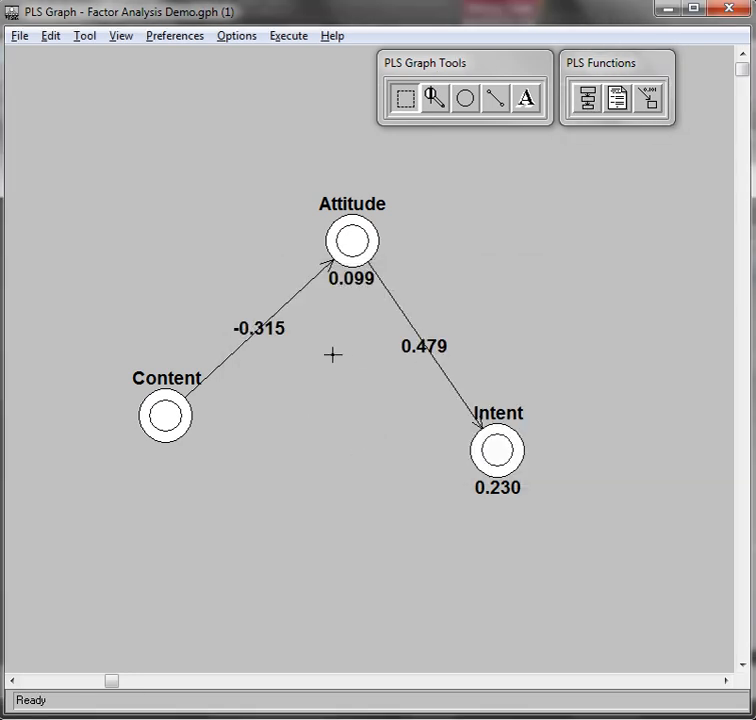
{"action": "left_click_drag", "start_coordinate": [165, 416], "coordinate": [151, 406]}
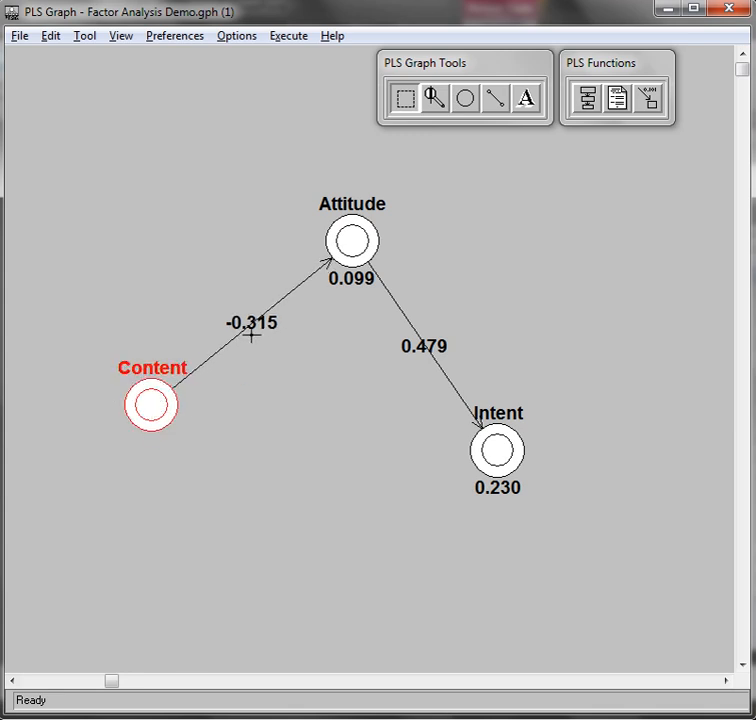
Step: Examine the Content-to-Attitude and Attitude-to-Intent path coefficients and the value beneath Intent
{"action": "left_click_drag", "start_coordinate": [209, 292], "coordinate": [291, 353]}
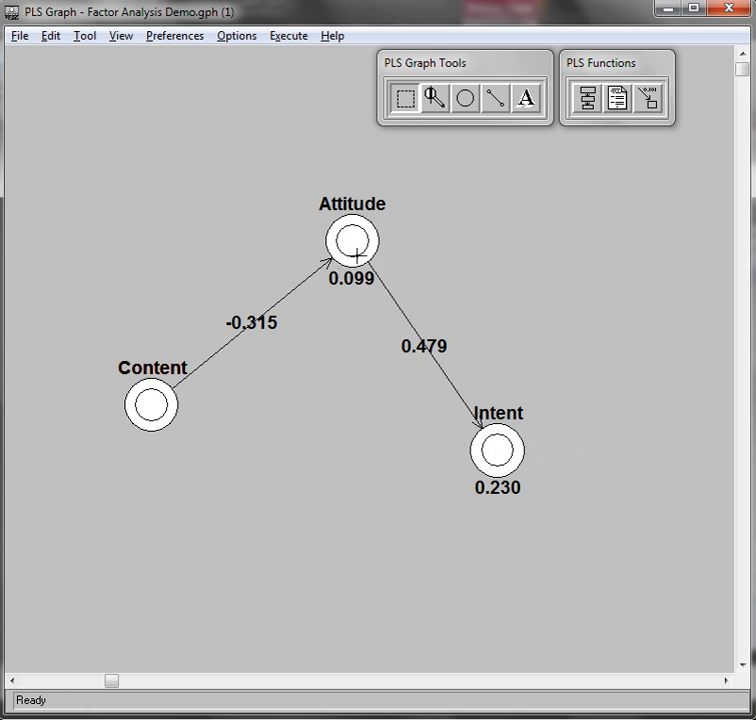
{"action": "left_click_drag", "start_coordinate": [453, 467], "coordinate": [548, 514]}
{"action": "left_click_drag", "start_coordinate": [380, 315], "coordinate": [471, 374]}
{"action": "left_click_drag", "start_coordinate": [214, 304], "coordinate": [342, 359]}
Step: Run a bootstrap on the mediated Content, Attitude and Intent model and accept the deck generation results
{"action": "left_click", "coordinate": [290, 38]}
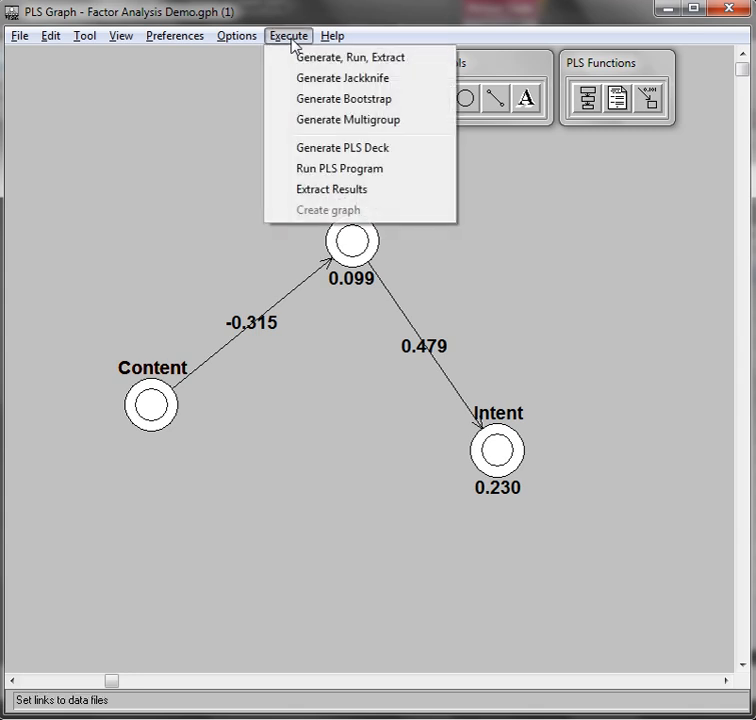
{"action": "left_click", "coordinate": [396, 108]}
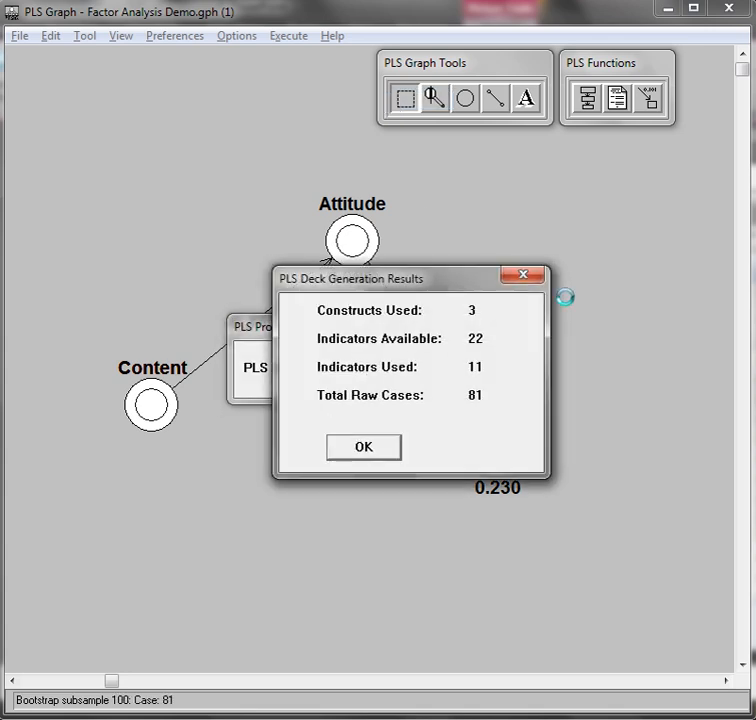
{"action": "left_click", "coordinate": [381, 450]}
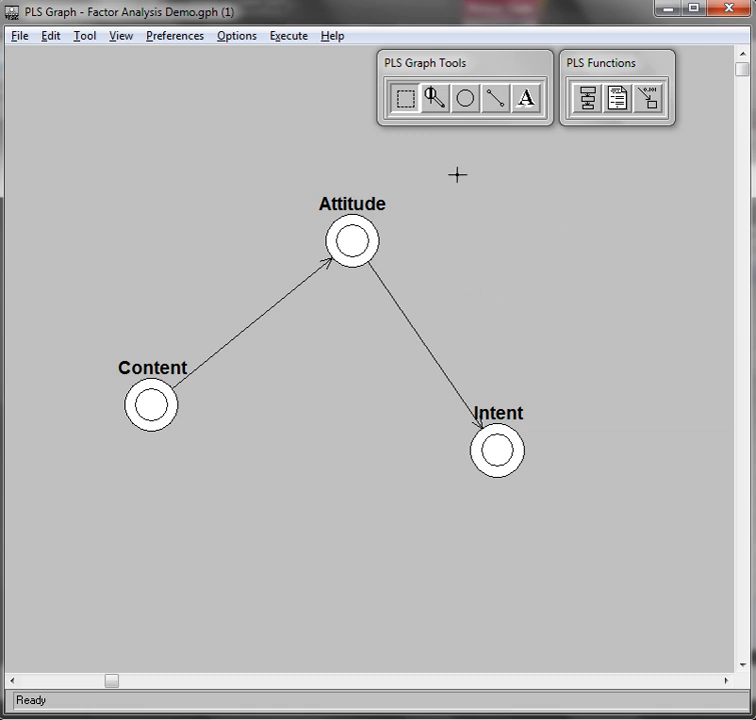
Step: Switch the results display to the *.out file and open the bootstrap output
{"action": "left_click", "coordinate": [125, 43]}
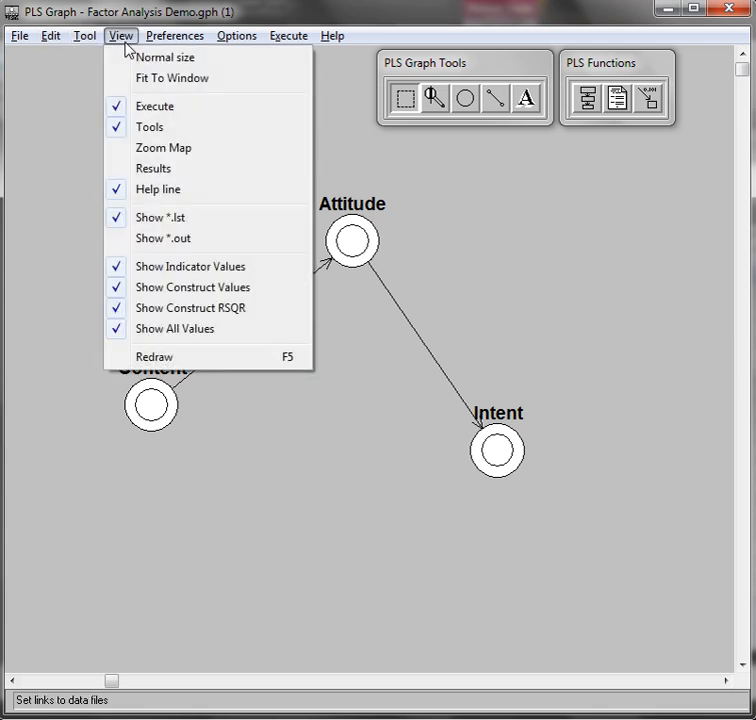
{"action": "left_click", "coordinate": [628, 117]}
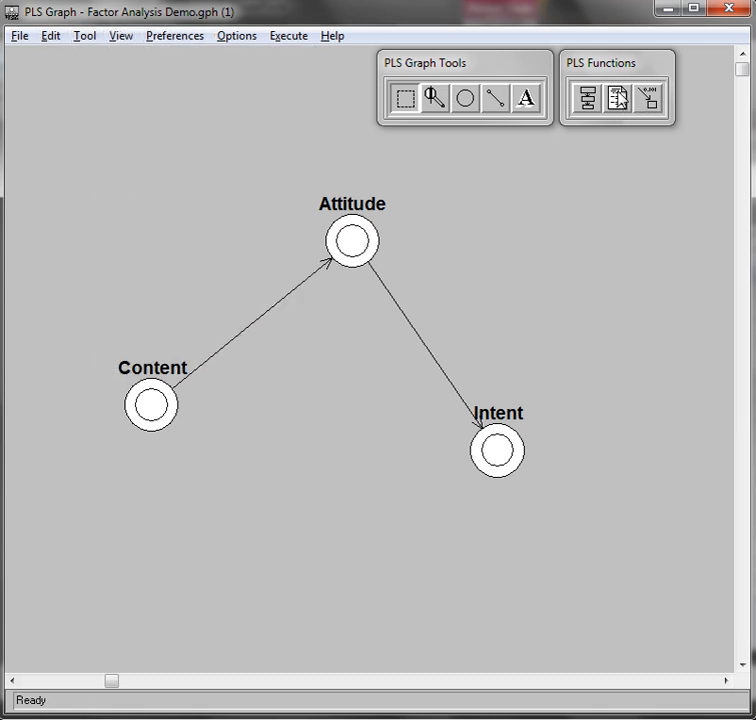
{"action": "left_click", "coordinate": [125, 38]}
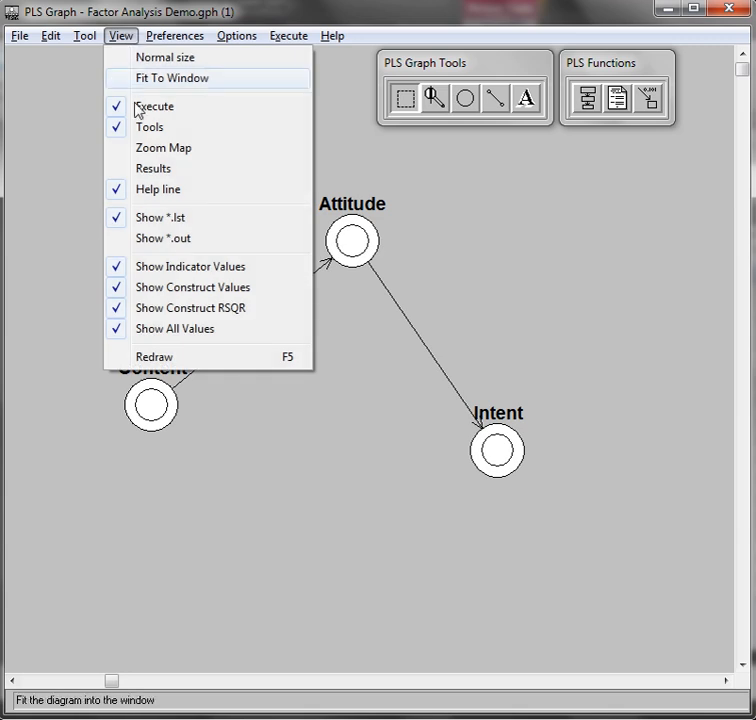
{"action": "left_click", "coordinate": [201, 243]}
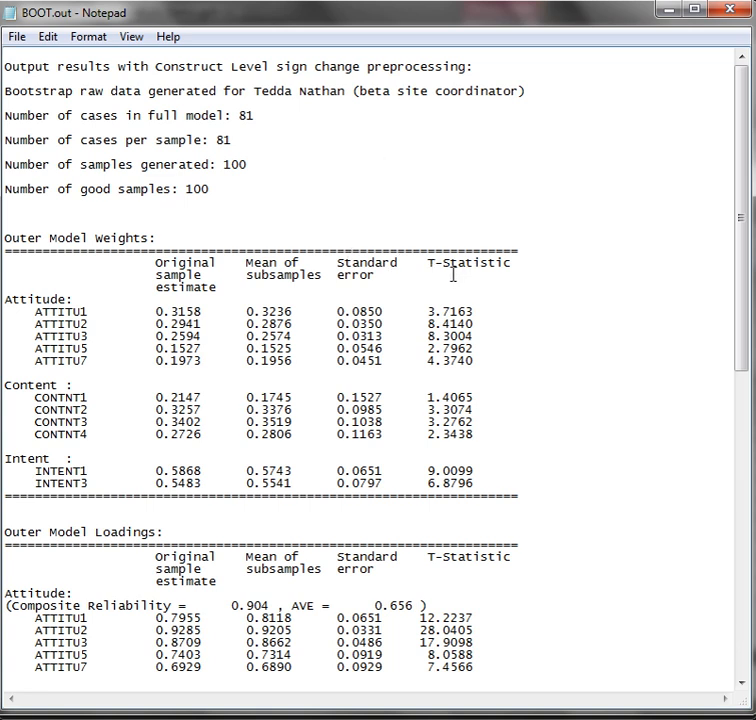
Step: Examine the T-statistics of the outer model weights, especially CONTNT1 and CONTNT4, and close the bootstrap output
{"action": "left_click_drag", "start_coordinate": [421, 265], "coordinate": [512, 264]}
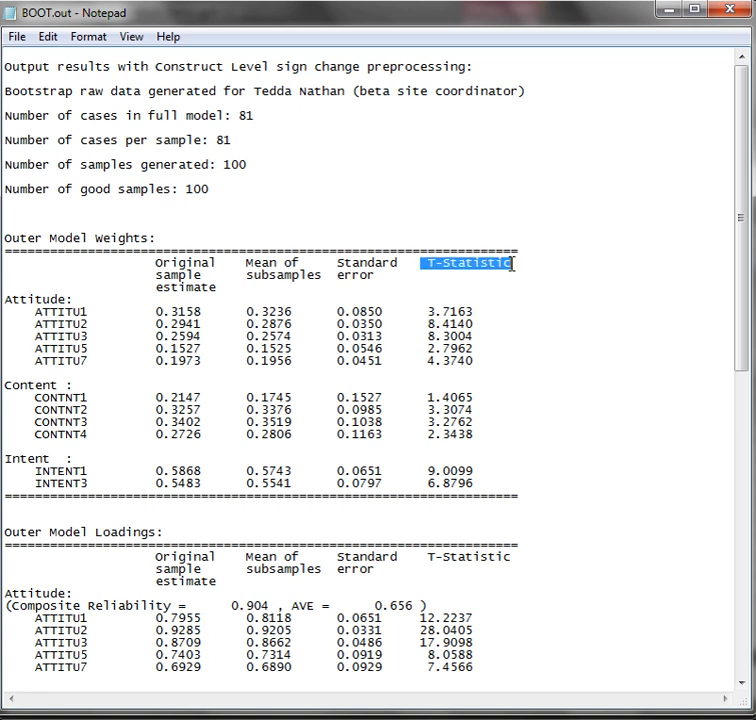
{"action": "left_click", "coordinate": [432, 313]}
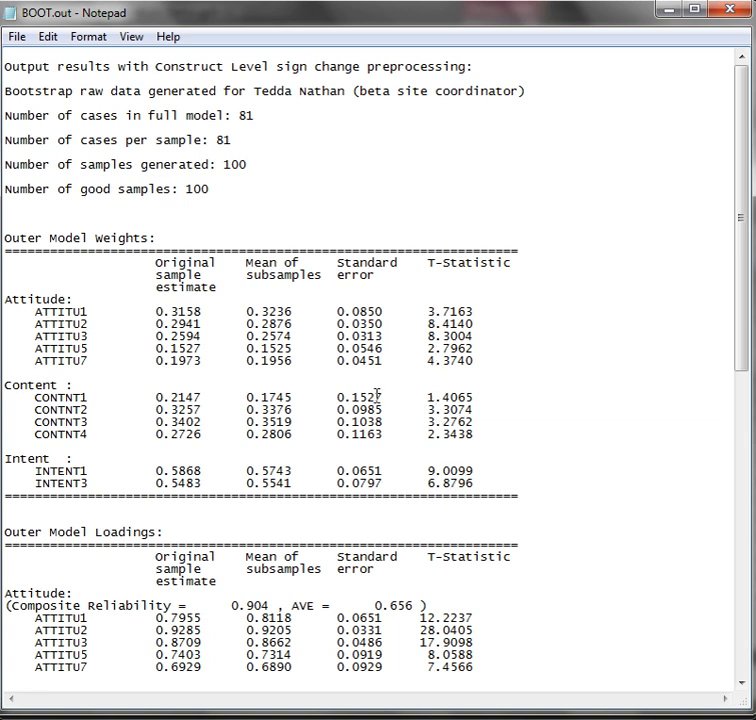
{"action": "left_click_drag", "start_coordinate": [75, 303], "coordinate": [22, 298]}
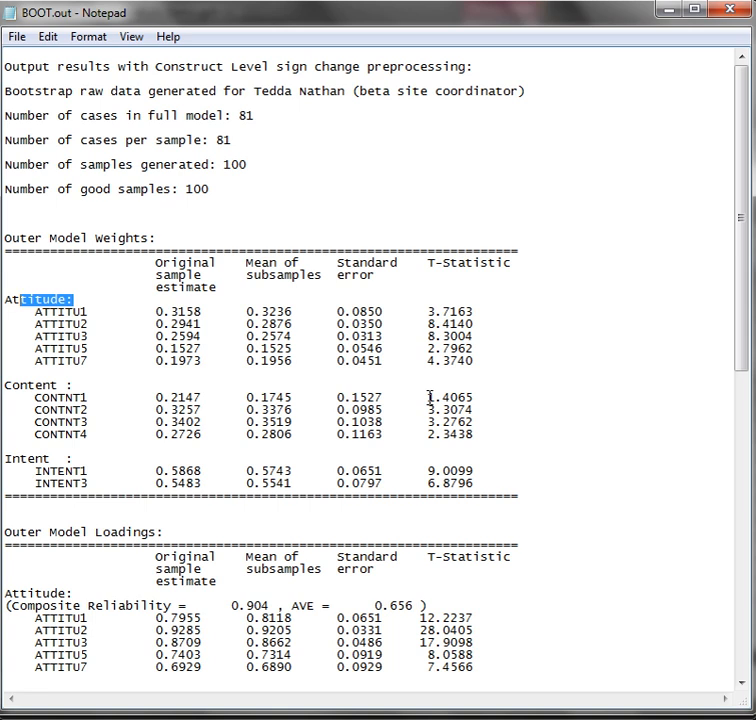
{"action": "left_click_drag", "start_coordinate": [429, 397], "coordinate": [468, 398]}
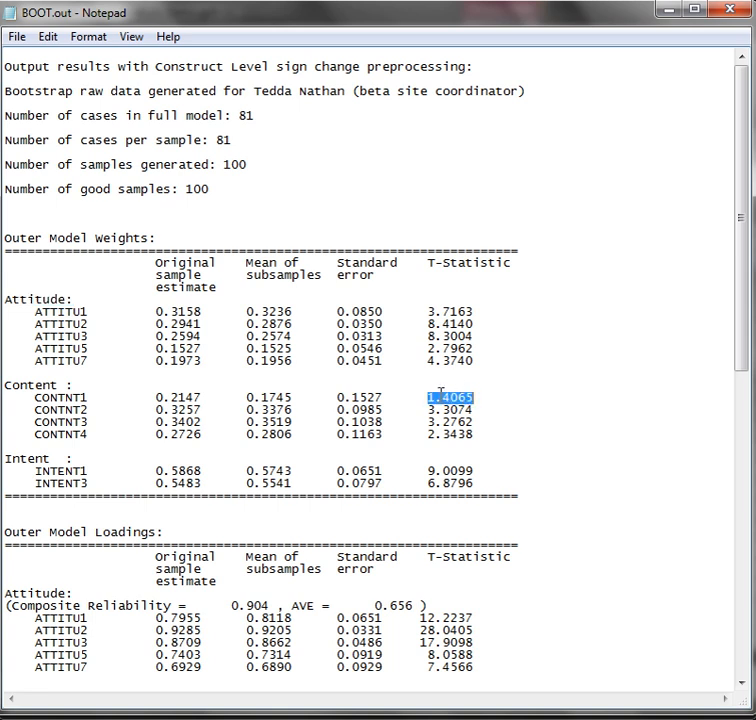
{"action": "left_click_drag", "start_coordinate": [429, 397], "coordinate": [471, 397]}
{"action": "left_click_drag", "start_coordinate": [428, 440], "coordinate": [473, 441]}
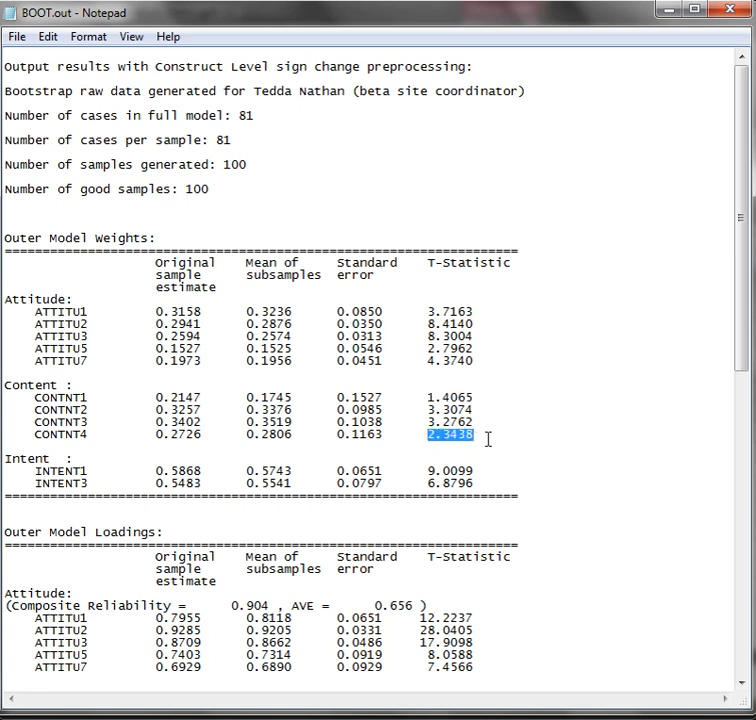
{"action": "left_click_drag", "start_coordinate": [429, 397], "coordinate": [476, 399]}
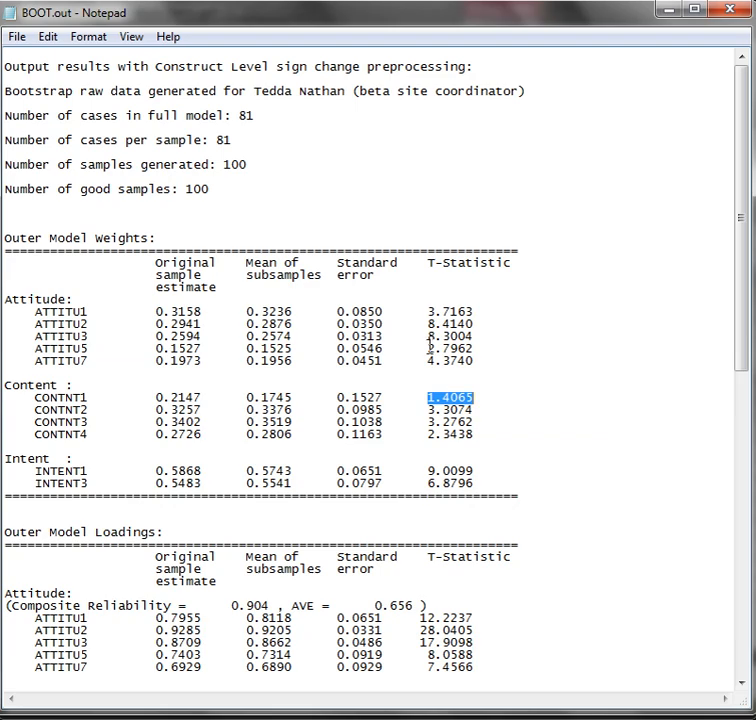
{"action": "left_click", "coordinate": [730, 12]}
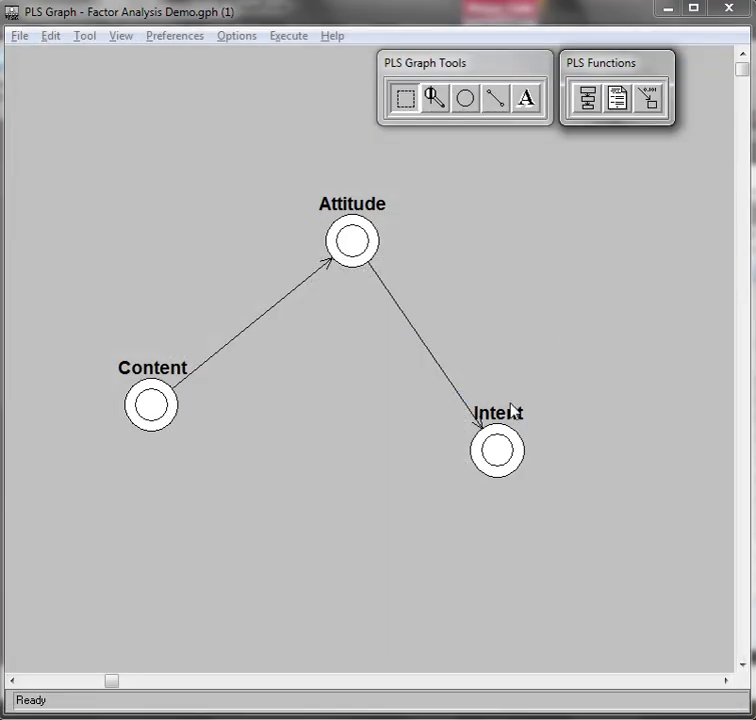
Step: Show the indicators of the Content construct and delete indicator CONTNT1
{"action": "right_click", "coordinate": [150, 407]}
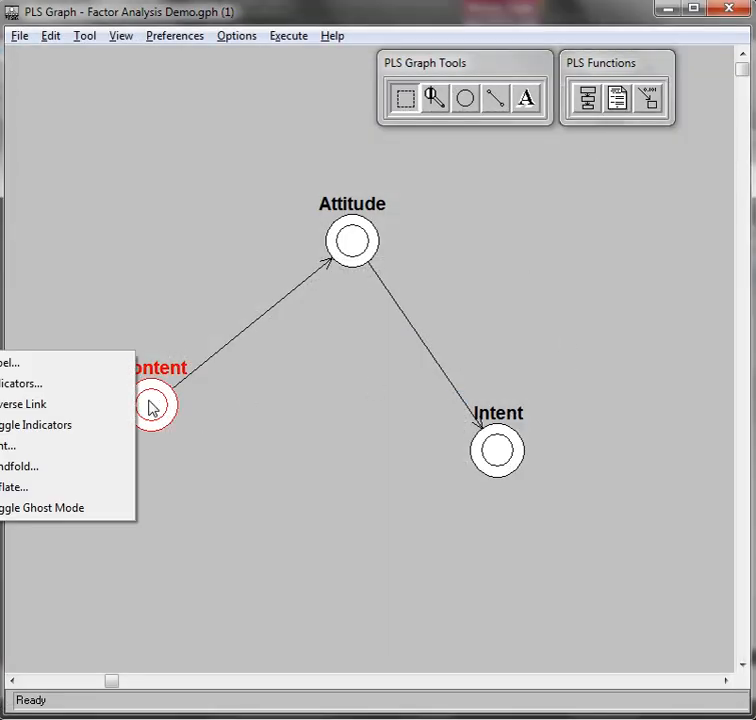
{"action": "left_click", "coordinate": [69, 430]}
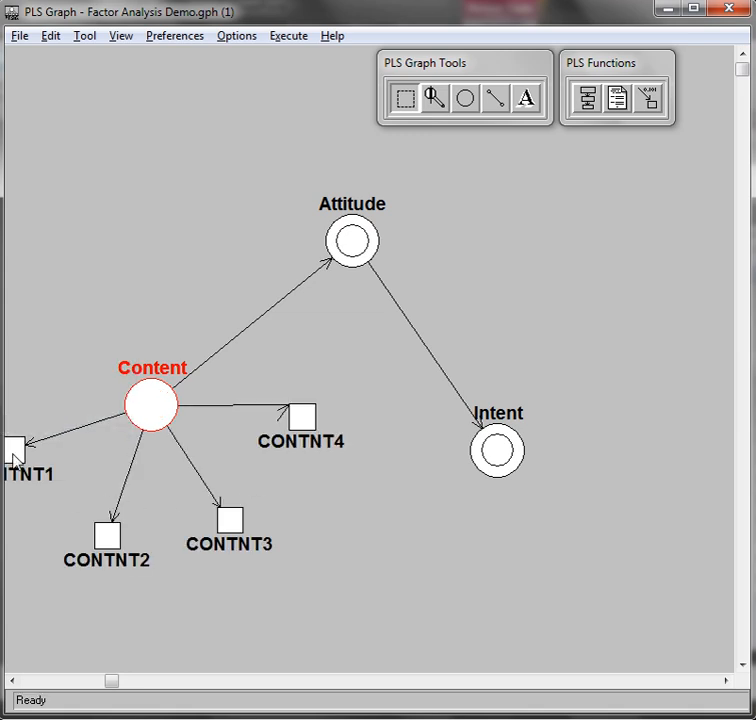
{"action": "left_click_drag", "start_coordinate": [12, 452], "coordinate": [84, 449]}
{"action": "key", "text": "Delete"}
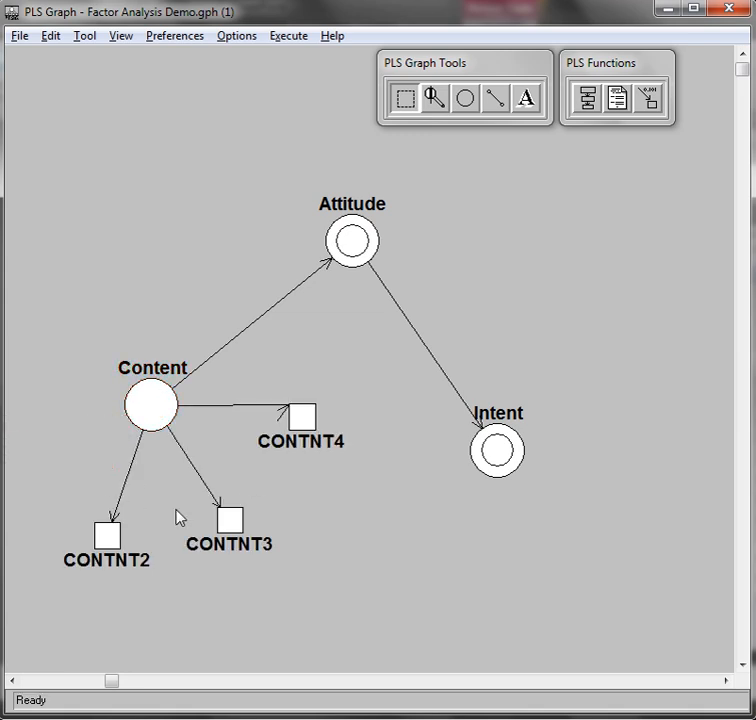
Step: Rerun the PLS analysis with the reduced Content construct, accept the deck generation results and hide Content's indicators
{"action": "left_click", "coordinate": [588, 105]}
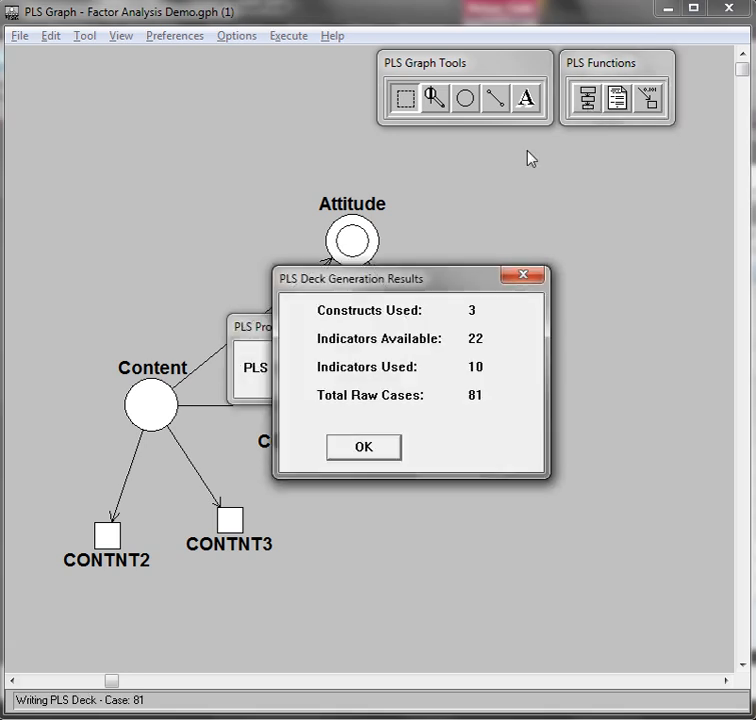
{"action": "left_click", "coordinate": [377, 454]}
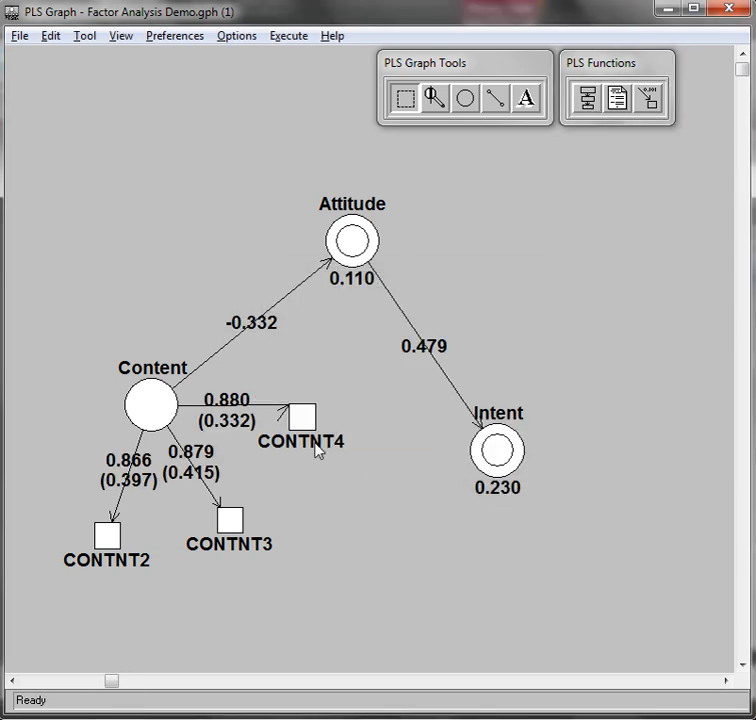
{"action": "right_click", "coordinate": [158, 407]}
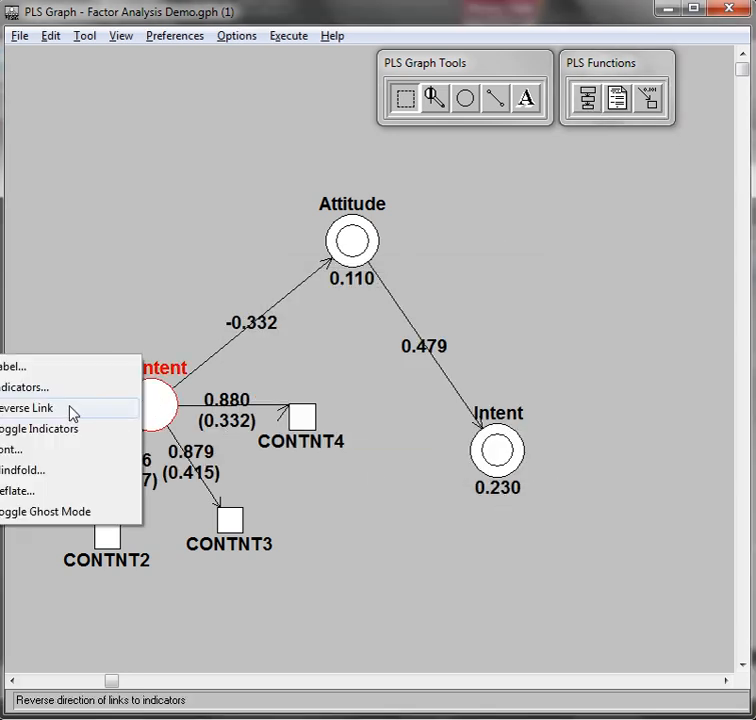
{"action": "left_click", "coordinate": [72, 430]}
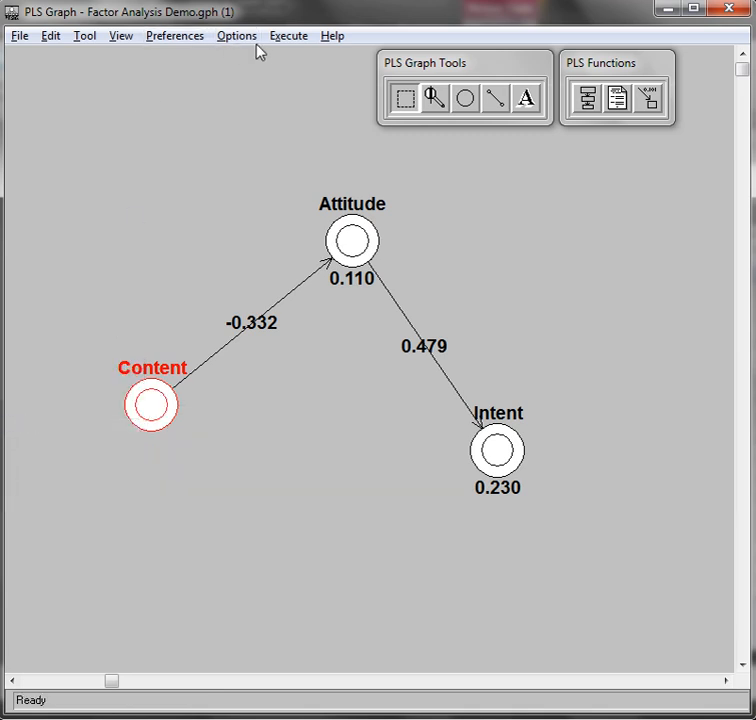
Step: Bootstrap the revised model, accept the deck generation results and open the BOOT.out output
{"action": "left_click", "coordinate": [288, 36]}
{"action": "left_click", "coordinate": [362, 100]}
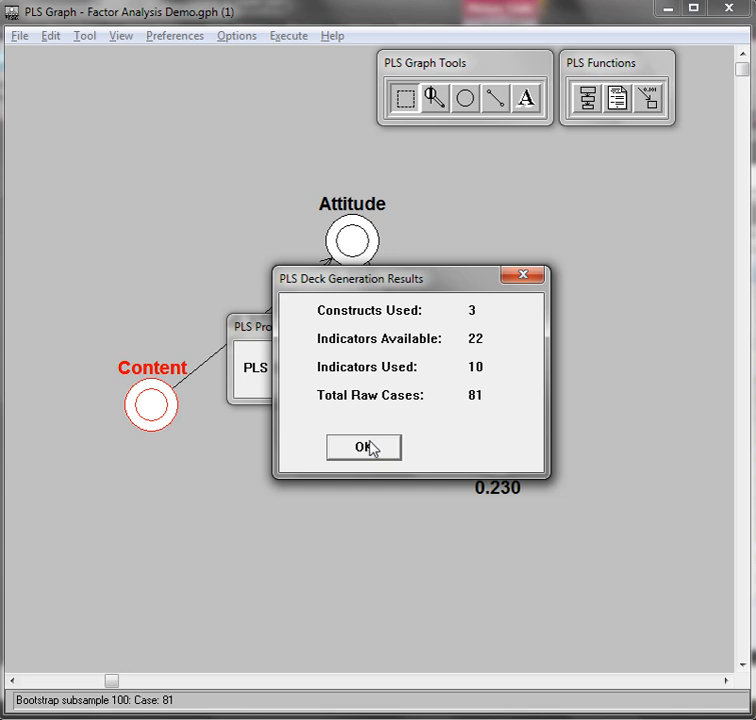
{"action": "left_click", "coordinate": [368, 448]}
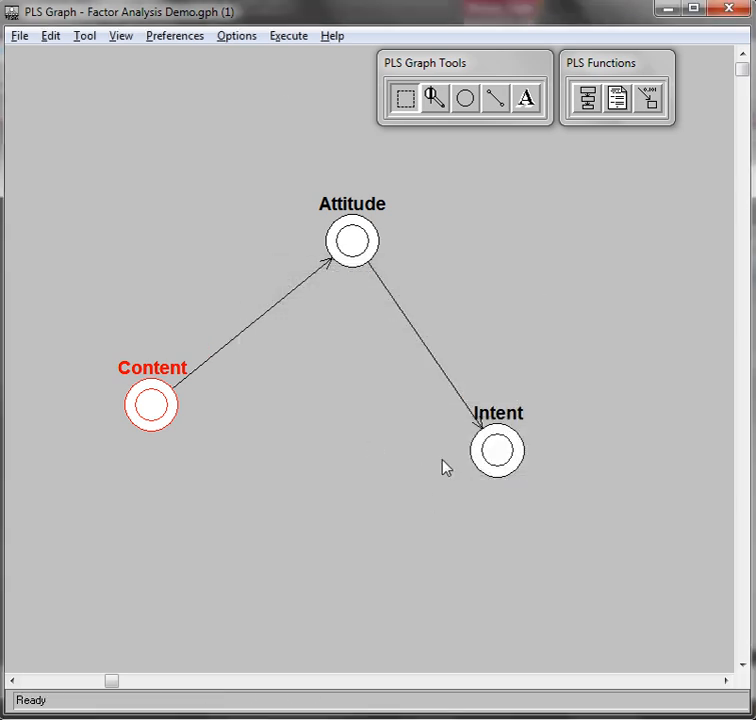
{"action": "left_click", "coordinate": [622, 102]}
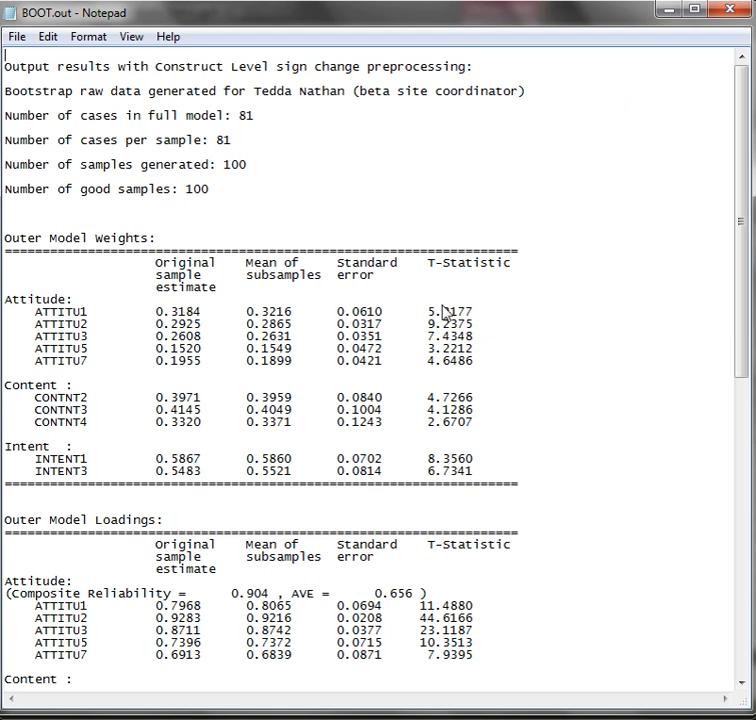
Step: Check the outer model weight T-statistics of the remaining Content indicators, especially CONTNT4
{"action": "left_click", "coordinate": [487, 387]}
{"action": "left_click_drag", "start_coordinate": [122, 434], "coordinate": [40, 432]}
{"action": "left_click_drag", "start_coordinate": [473, 427], "coordinate": [437, 434]}
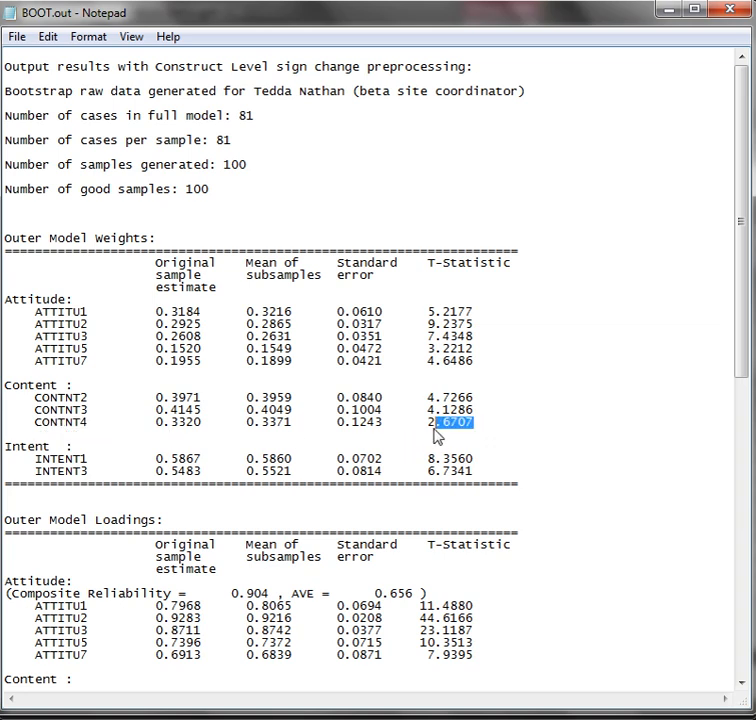
{"action": "double_click", "coordinate": [436, 435]}
Step: Examine the composite reliability and AVE of Attitude, Content and Intent under Outer Model Loadings
{"action": "scroll", "coordinate": [476, 442], "scroll_direction": "down", "scroll_amount": 7}
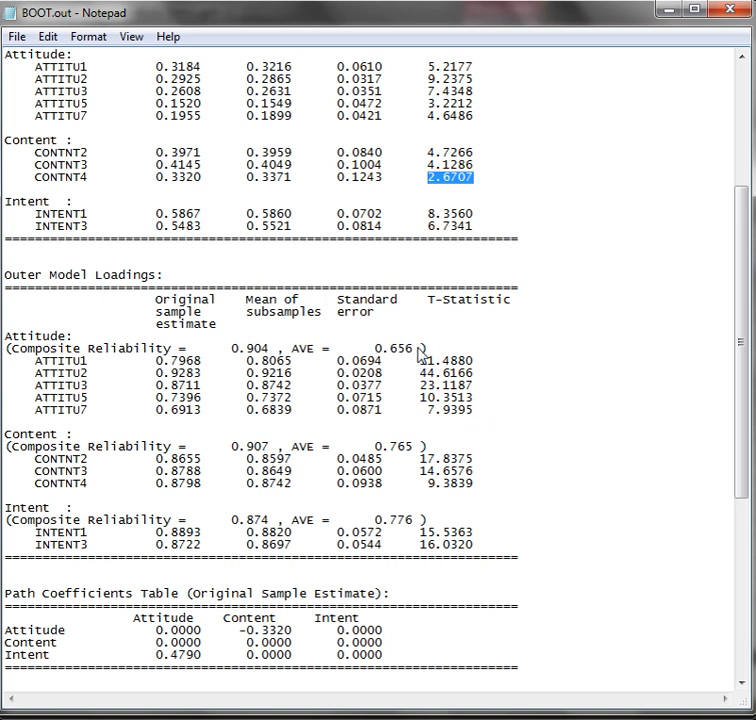
{"action": "left_click_drag", "start_coordinate": [420, 348], "coordinate": [370, 352]}
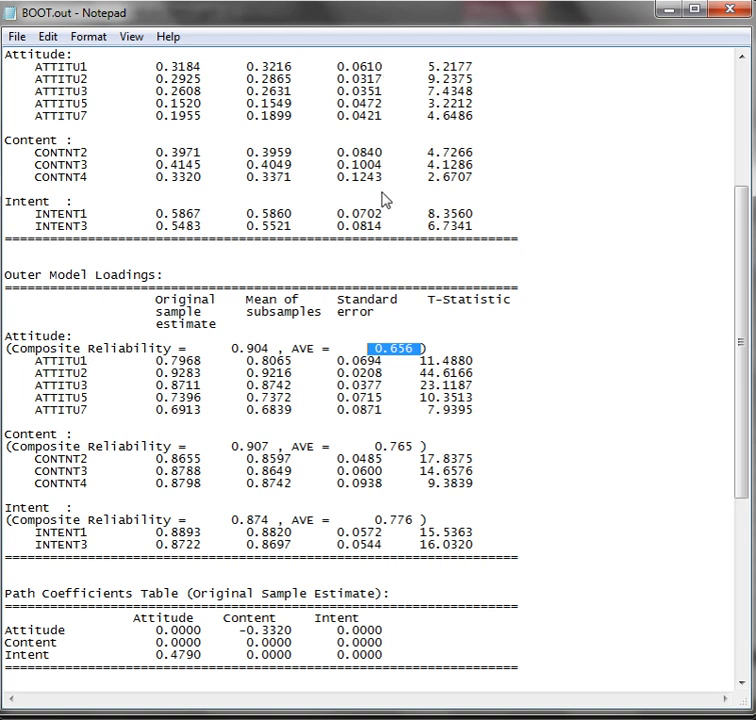
{"action": "left_click_drag", "start_coordinate": [268, 350], "coordinate": [11, 350]}
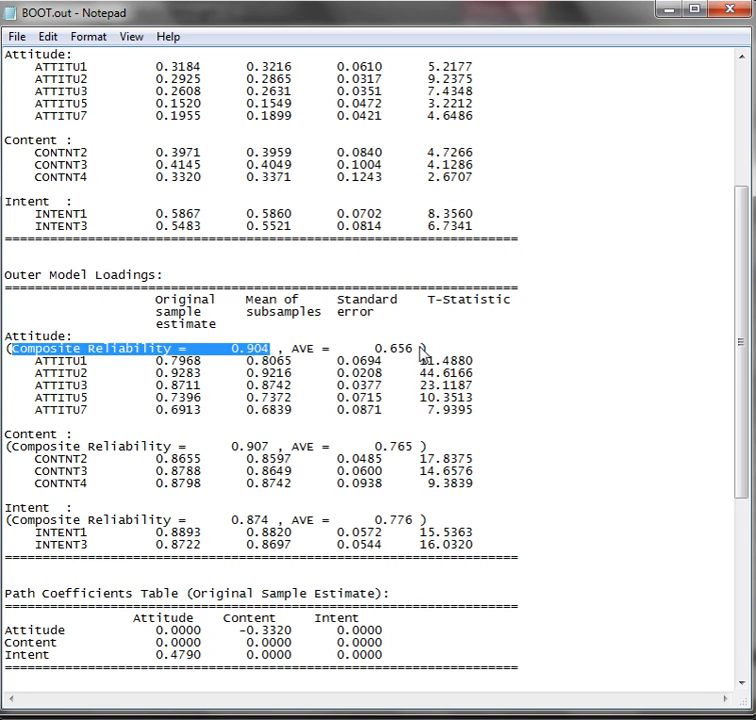
{"action": "left_click_drag", "start_coordinate": [413, 349], "coordinate": [300, 359]}
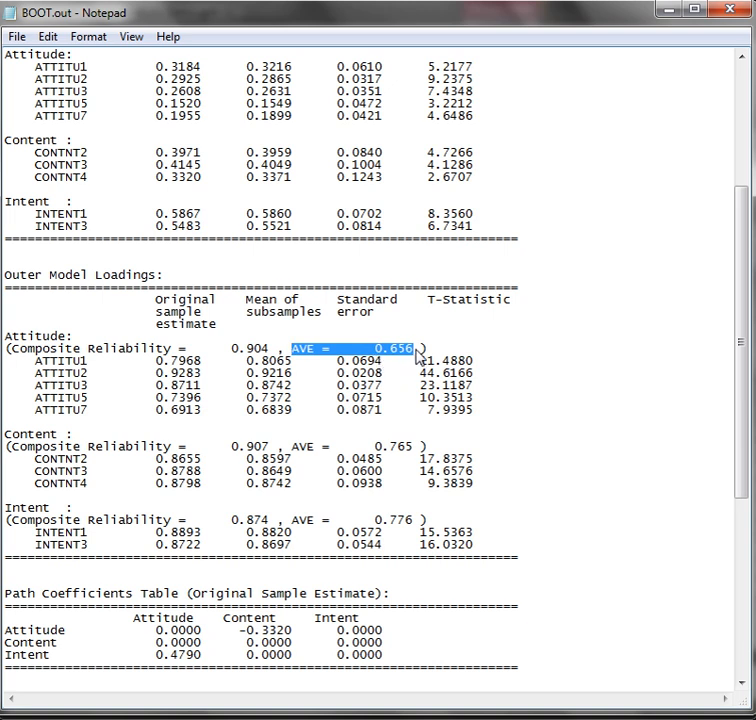
{"action": "left_click_drag", "start_coordinate": [416, 351], "coordinate": [387, 352]}
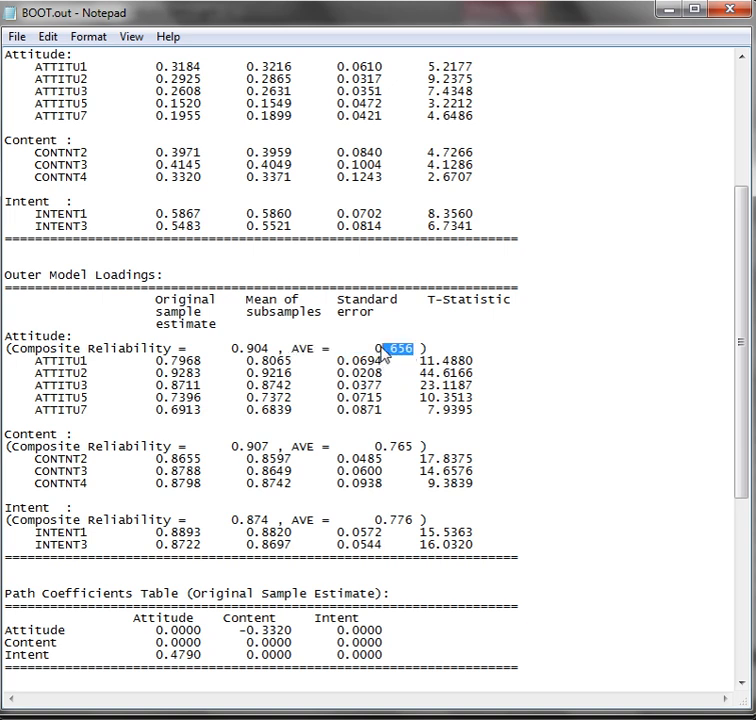
{"action": "left_click", "coordinate": [401, 448]}
{"action": "double_click", "coordinate": [401, 448]}
{"action": "double_click", "coordinate": [402, 520]}
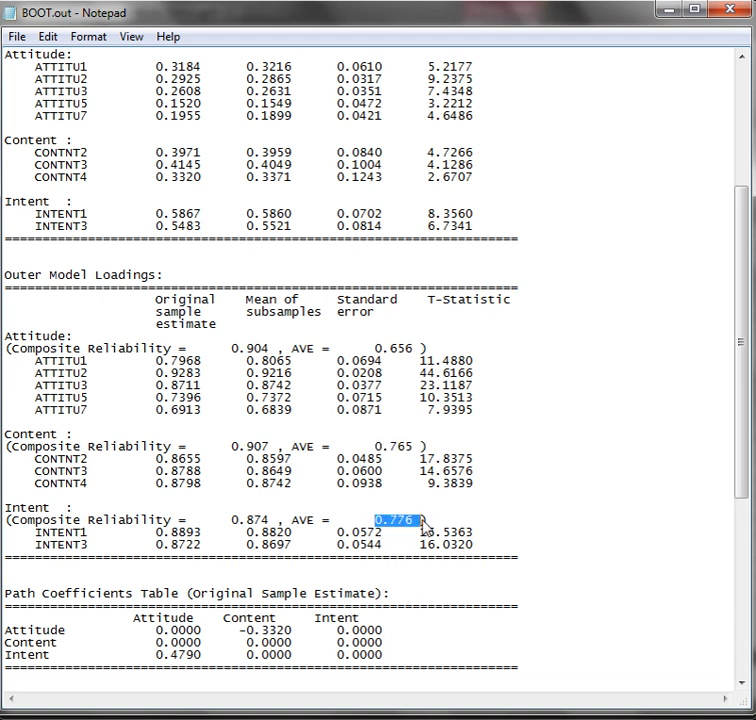
{"action": "double_click", "coordinate": [254, 447]}
{"action": "double_click", "coordinate": [251, 520]}
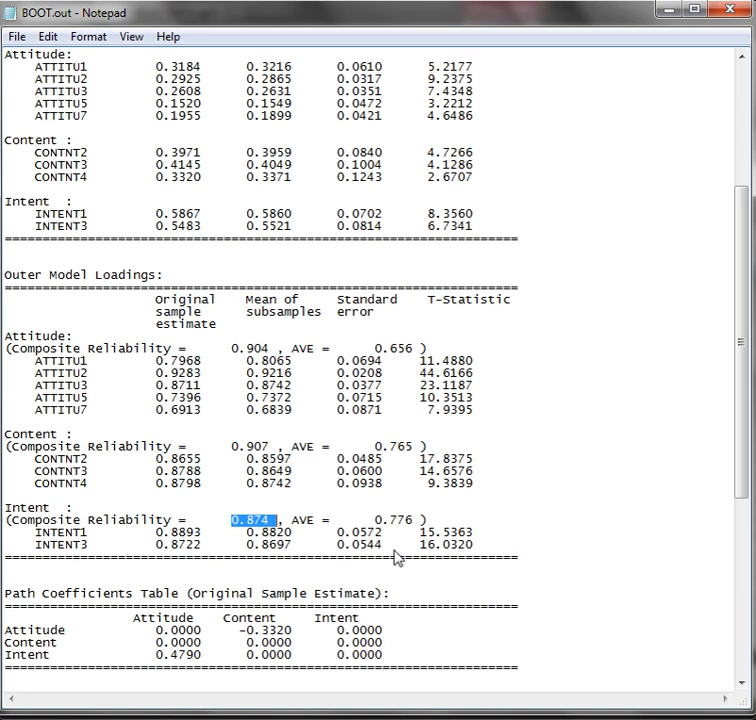
Step: Check the Content-to-Attitude and Attitude-to-Intent path coefficients in the Mean of Subsamples table of BOOT.out
{"action": "scroll", "coordinate": [355, 522], "scroll_direction": "down", "scroll_amount": 7}
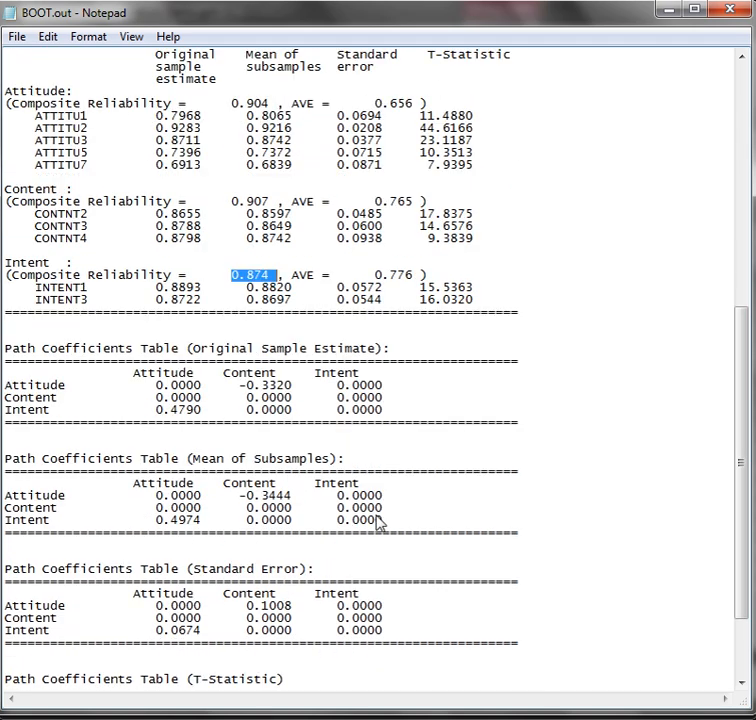
{"action": "scroll", "coordinate": [410, 528], "scroll_direction": "down", "scroll_amount": 3}
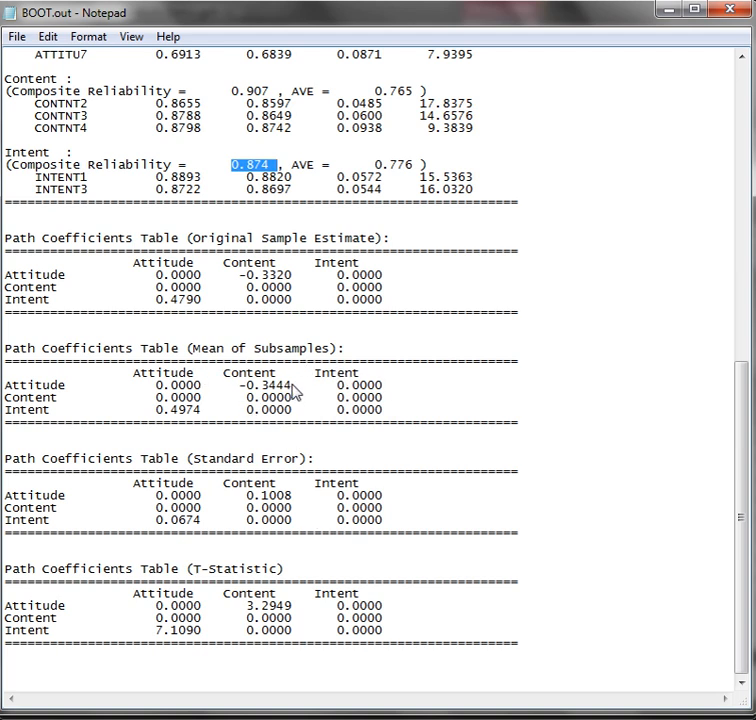
{"action": "left_click_drag", "start_coordinate": [299, 385], "coordinate": [237, 385]}
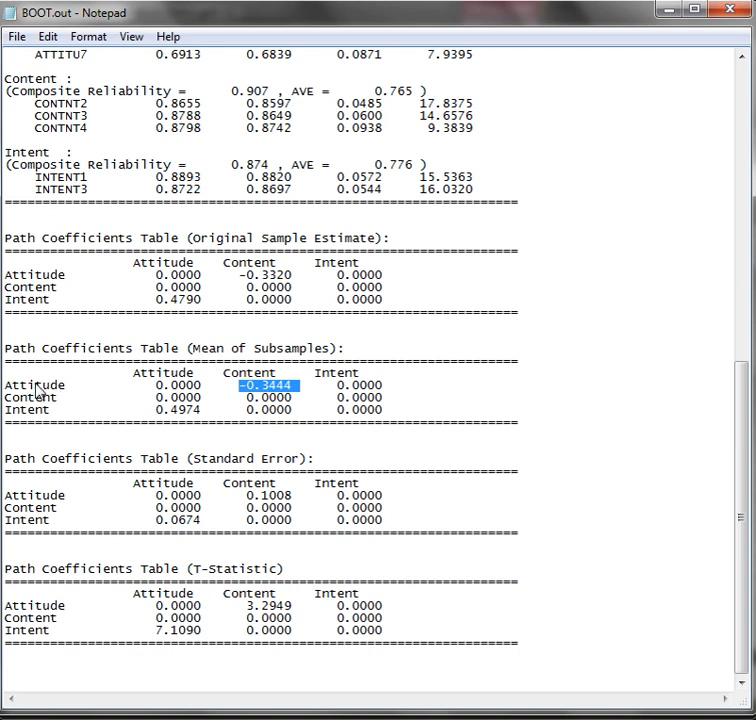
{"action": "left_click_drag", "start_coordinate": [209, 413], "coordinate": [166, 415]}
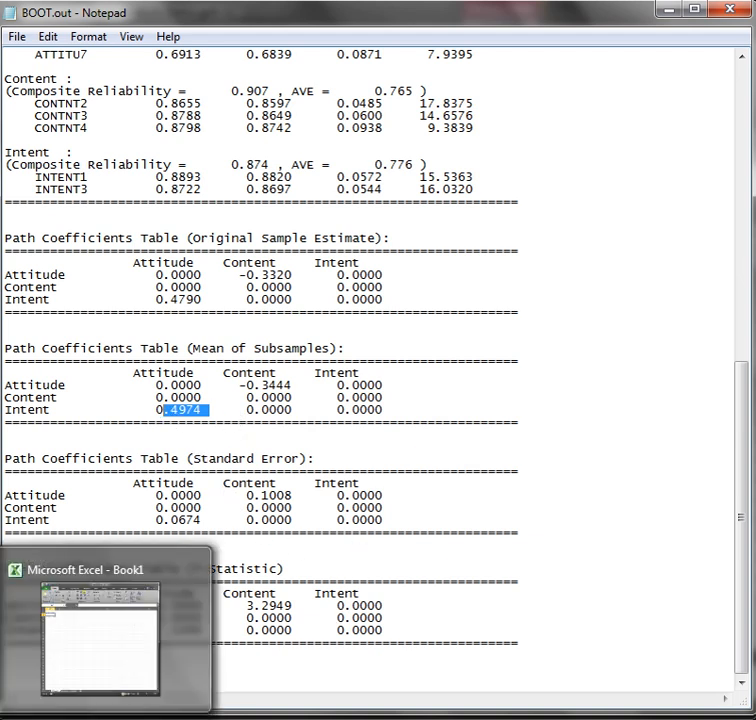
Step: Copy the Mean of Subsamples path coefficients table, including its headers, from BOOT.out and switch to the empty Excel workbook Book1
{"action": "left_click", "coordinate": [105, 719]}
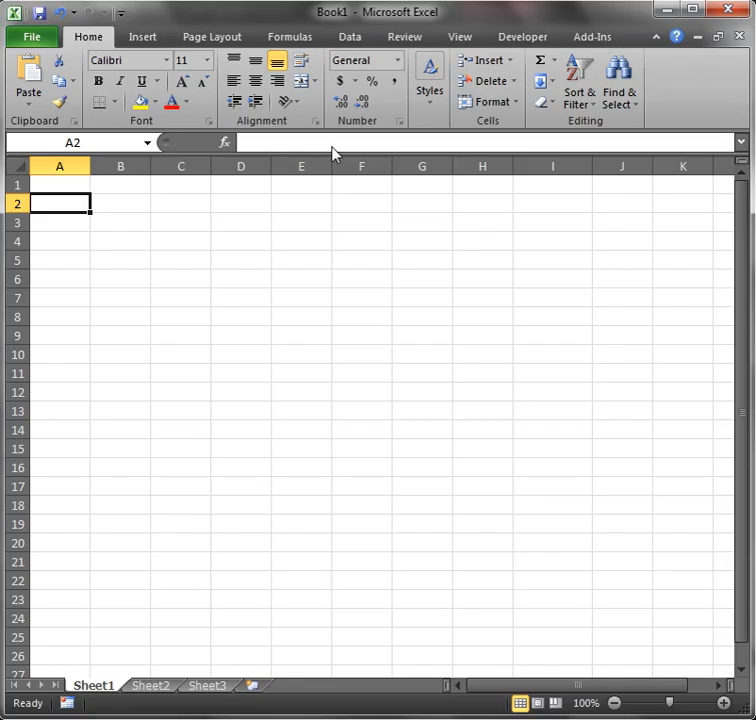
{"action": "left_click", "coordinate": [189, 206]}
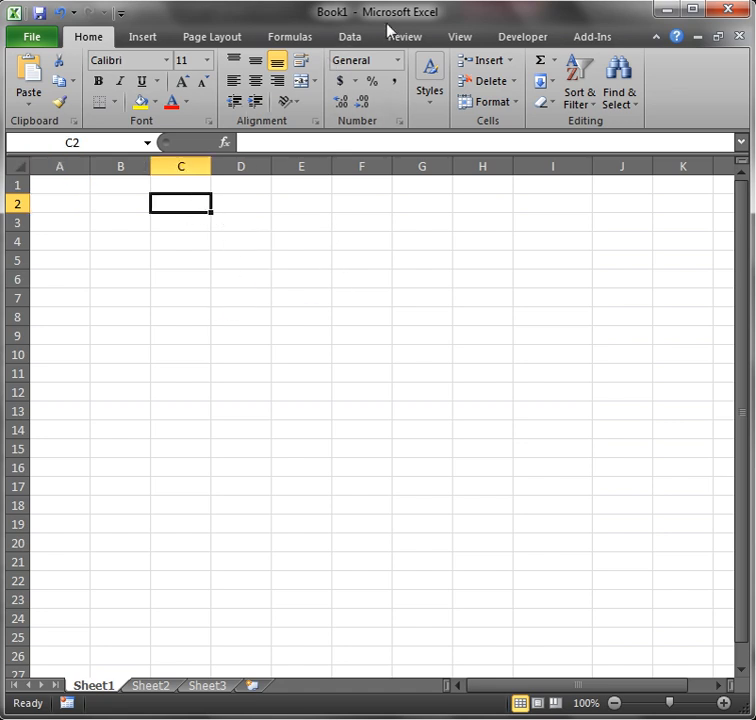
{"action": "left_click", "coordinate": [674, 18]}
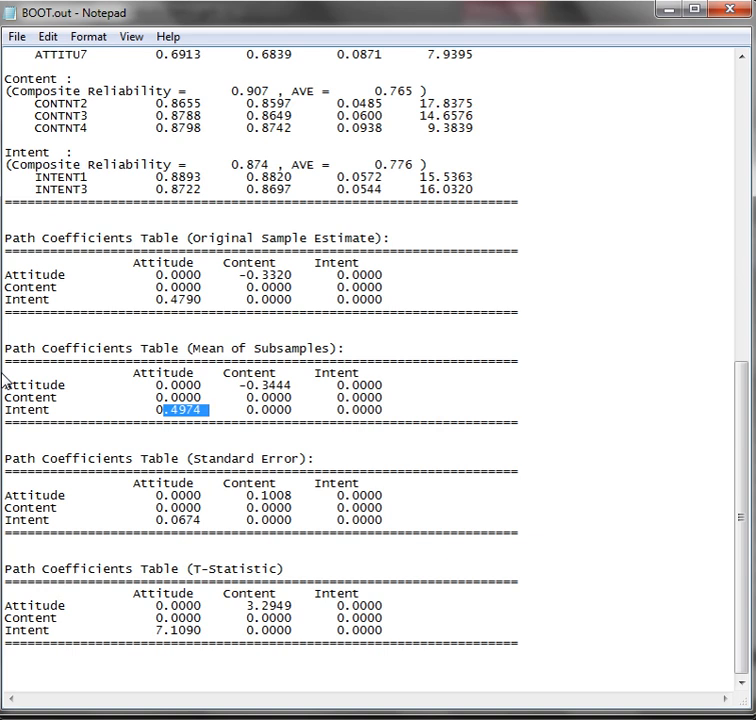
{"action": "left_click_drag", "start_coordinate": [8, 378], "coordinate": [397, 418]}
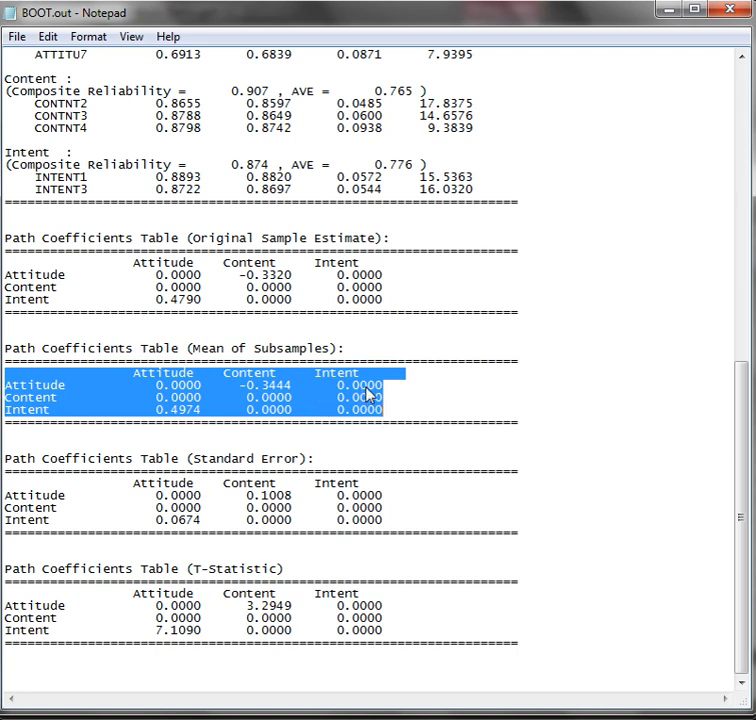
{"action": "right_click", "coordinate": [352, 400]}
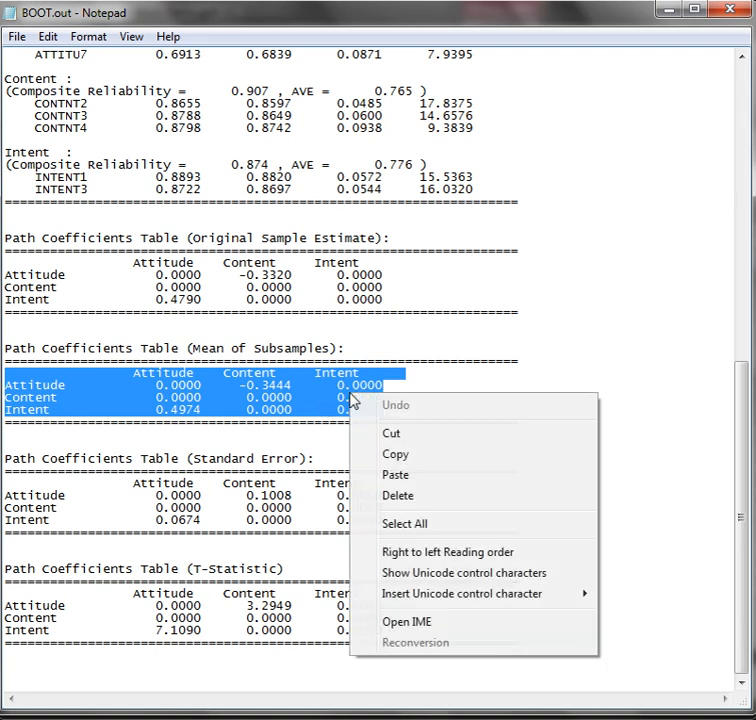
{"action": "left_click", "coordinate": [399, 460]}
{"action": "key", "text": "alt+Tab"}
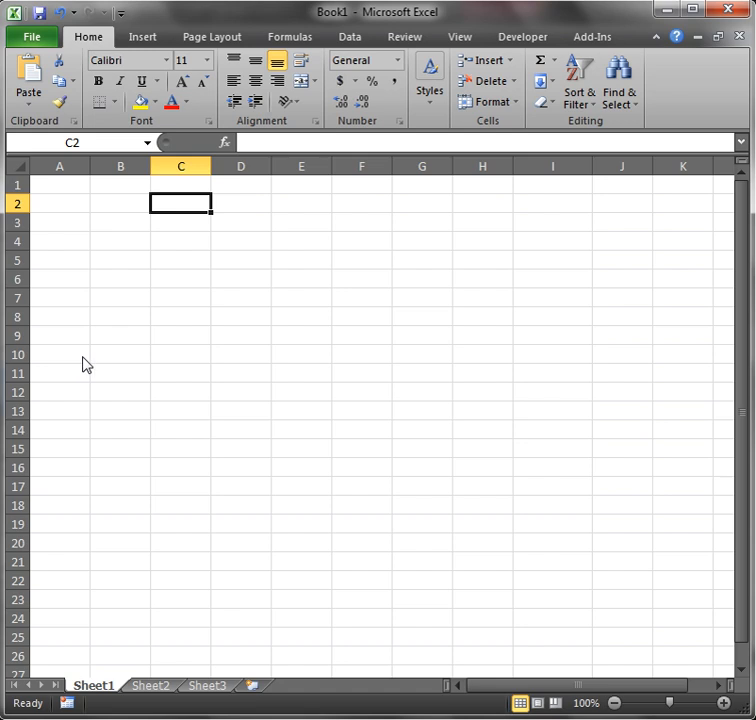
Step: Paste the path coefficients at B2 with the Text Import Wizard as delimited data, splitting the columns at spaces
{"action": "left_click", "coordinate": [118, 213]}
{"action": "left_click", "coordinate": [26, 106]}
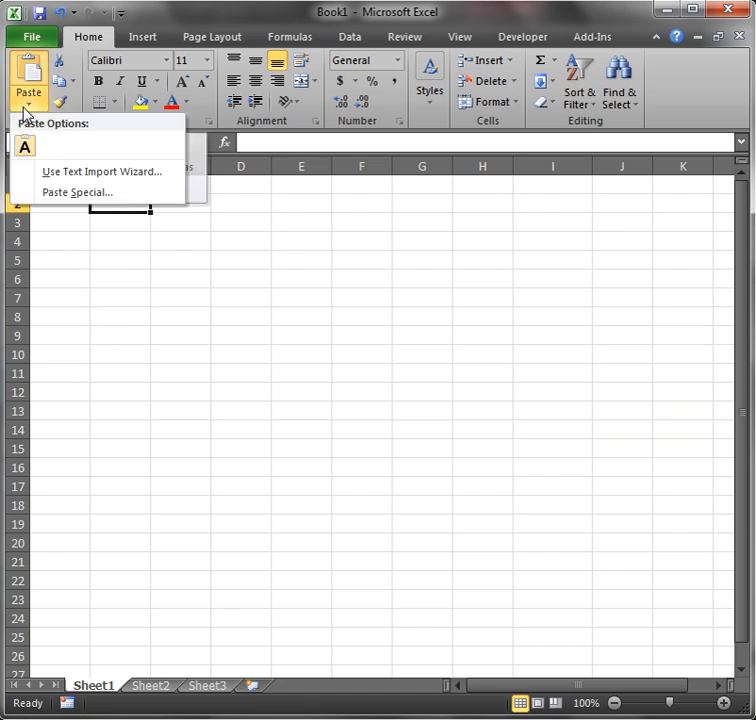
{"action": "left_click", "coordinate": [139, 177]}
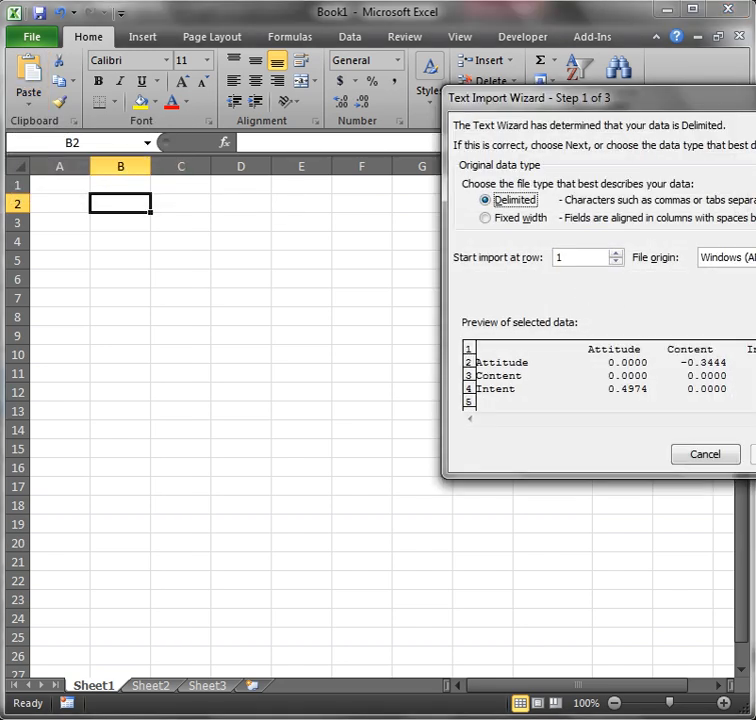
{"action": "key", "text": "Return"}
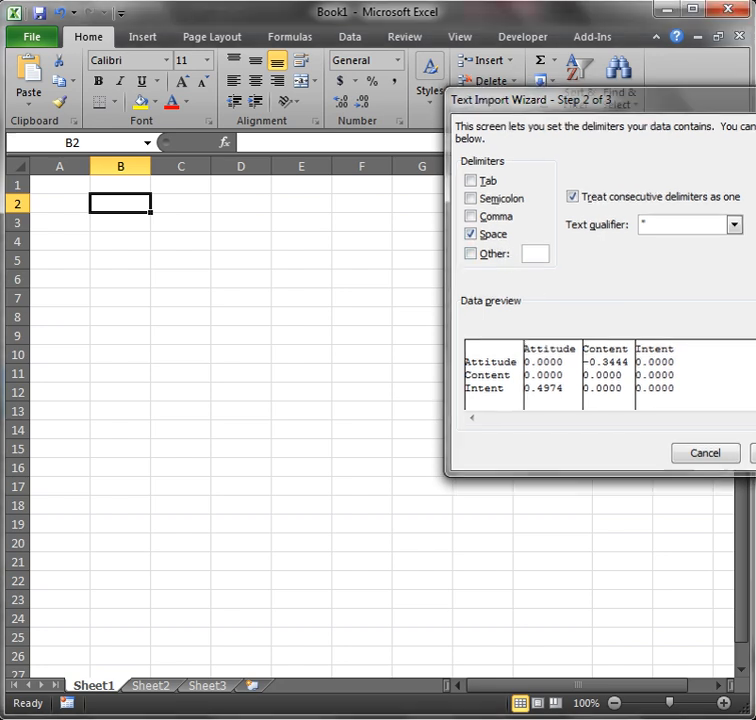
{"action": "key", "text": "alt+f"}
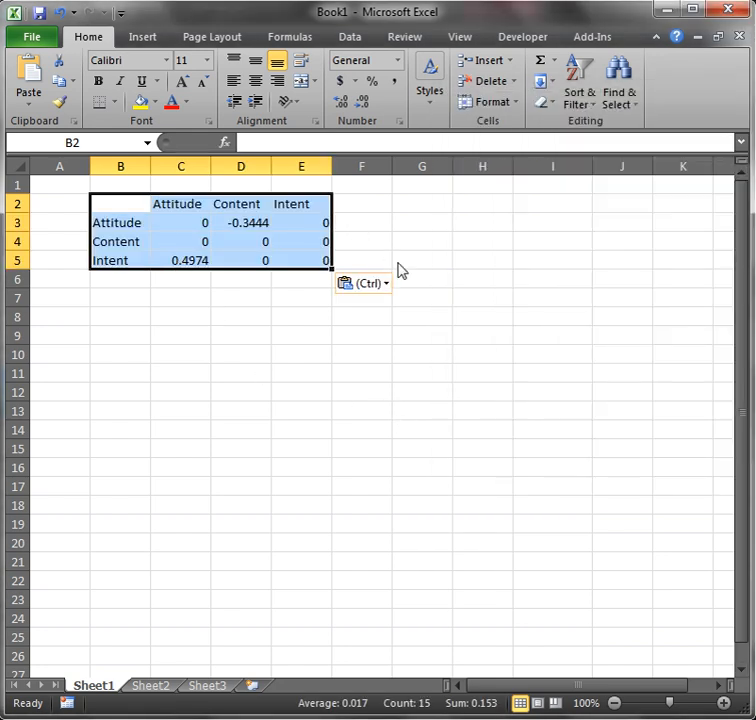
{"action": "left_click", "coordinate": [275, 302]}
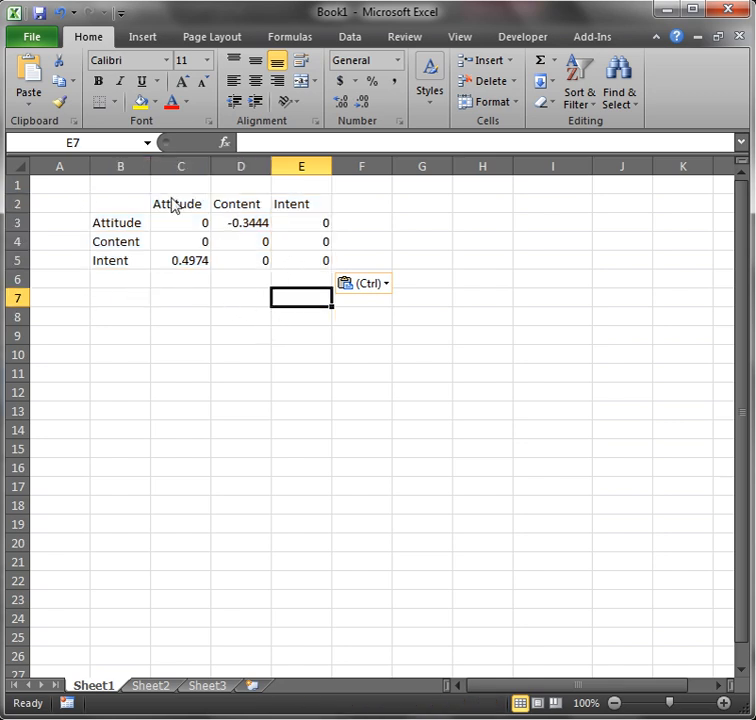
Step: Switch to BOOT.out in Notepad, copy the path coefficients T-Statistic table with its headers and return to Excel
{"action": "key", "text": "alt+Tab"}
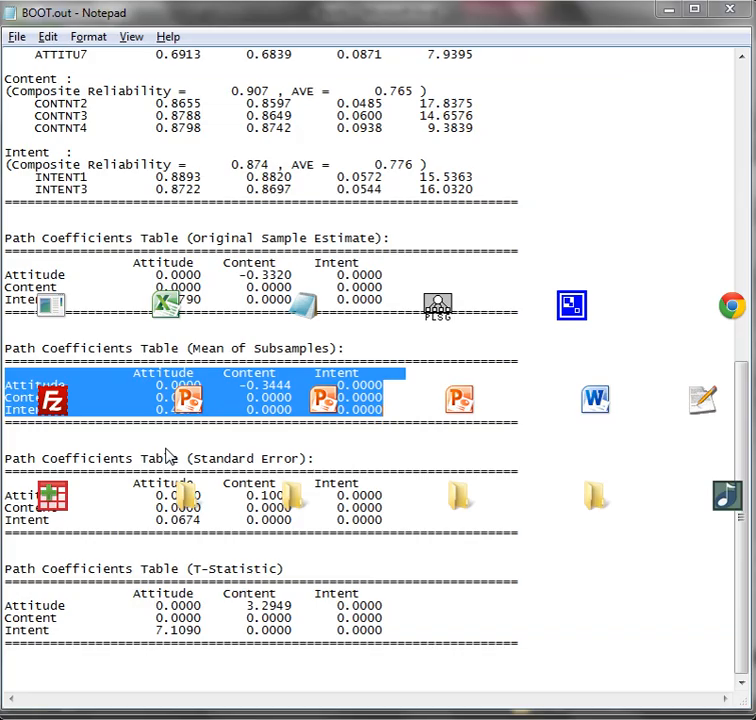
{"action": "left_click", "coordinate": [338, 521]}
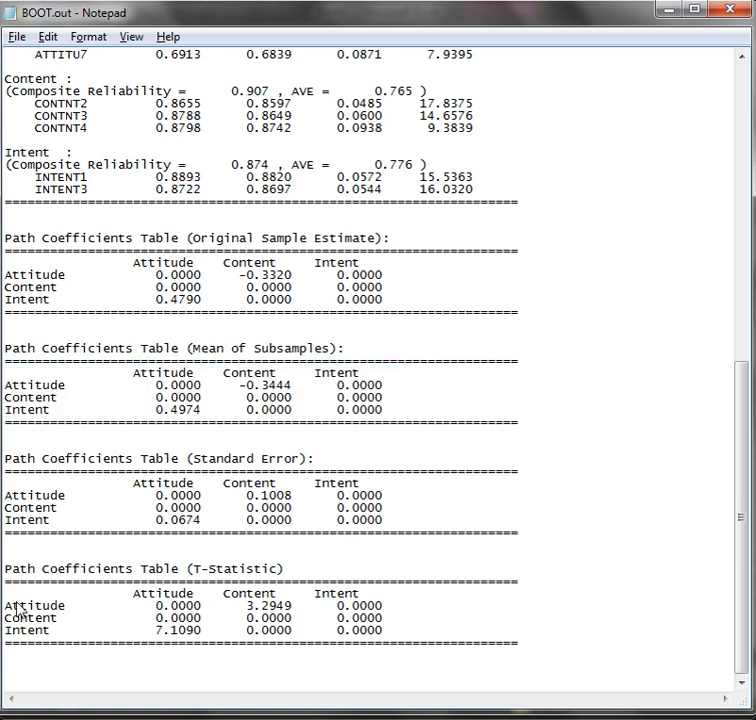
{"action": "left_click_drag", "start_coordinate": [6, 592], "coordinate": [396, 638]}
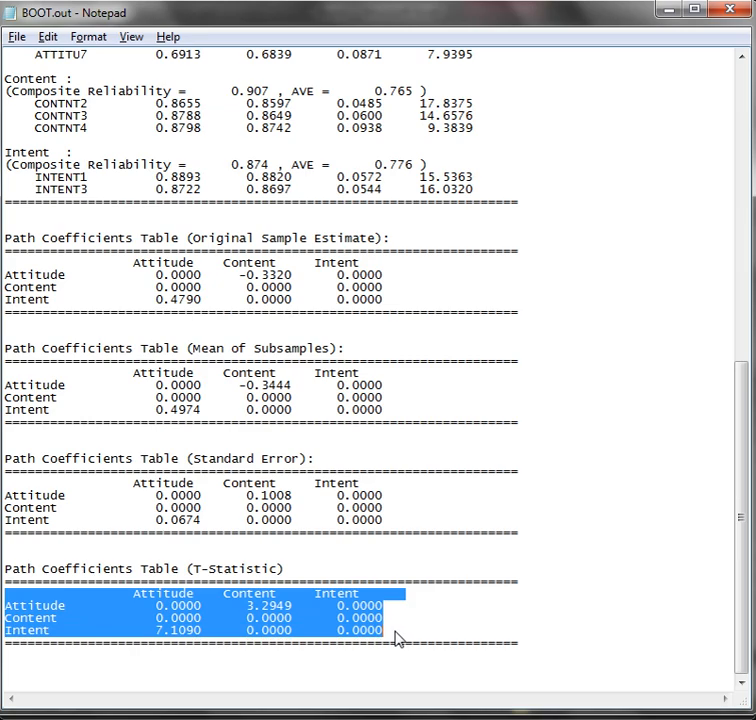
{"action": "key", "text": "alt+Tab"}
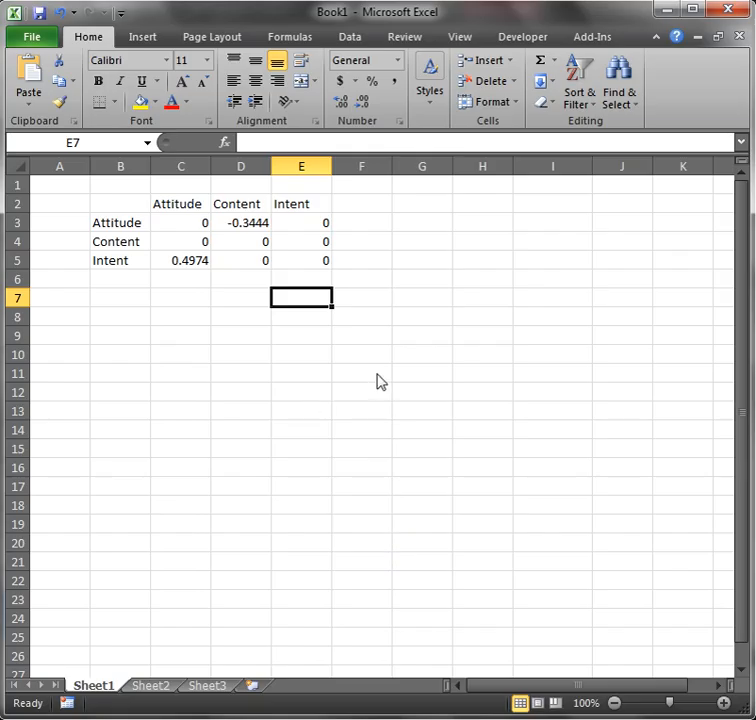
Step: Paste the T-Statistic table at B7 with the Text Import Wizard as delimited data, splitting the columns at spaces
{"action": "left_click", "coordinate": [120, 300]}
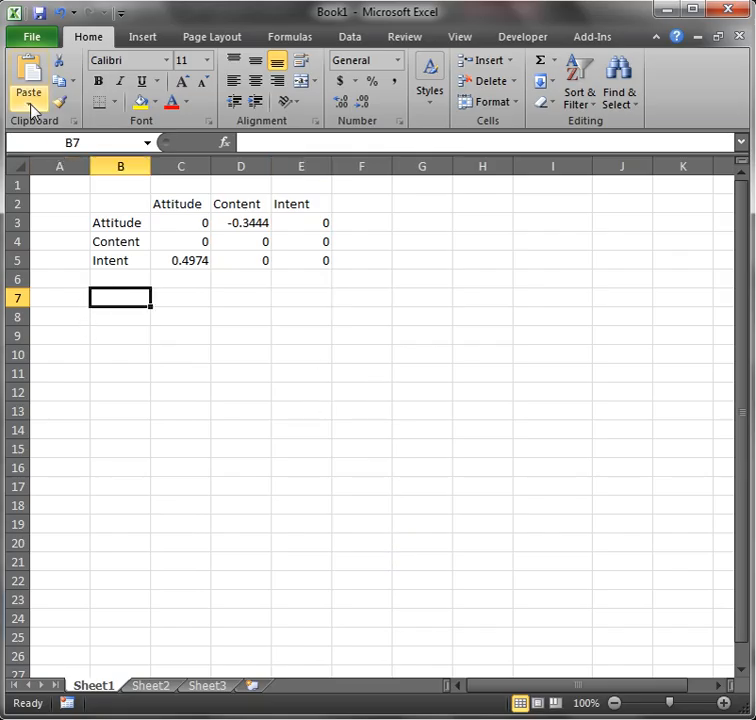
{"action": "left_click", "coordinate": [30, 104]}
{"action": "left_click", "coordinate": [57, 181]}
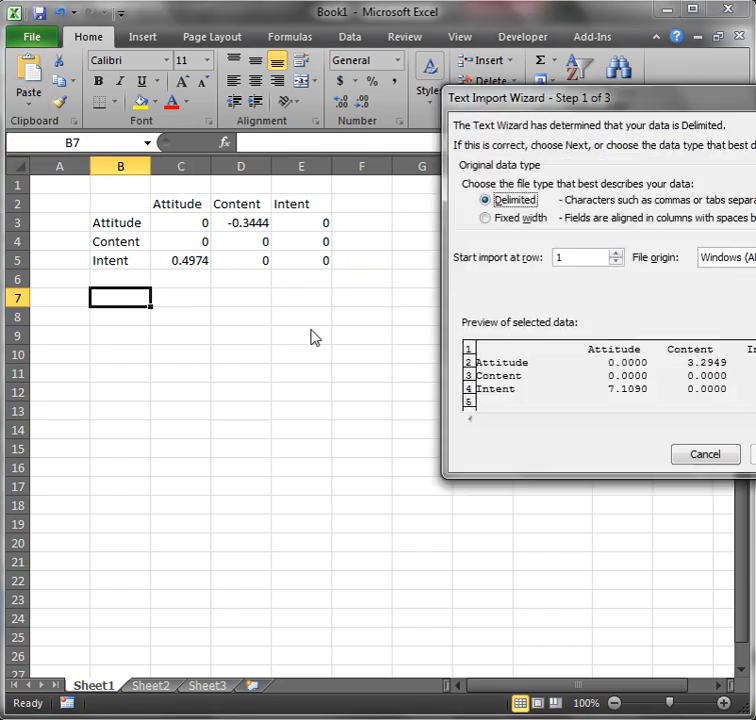
{"action": "key", "text": "Return"}
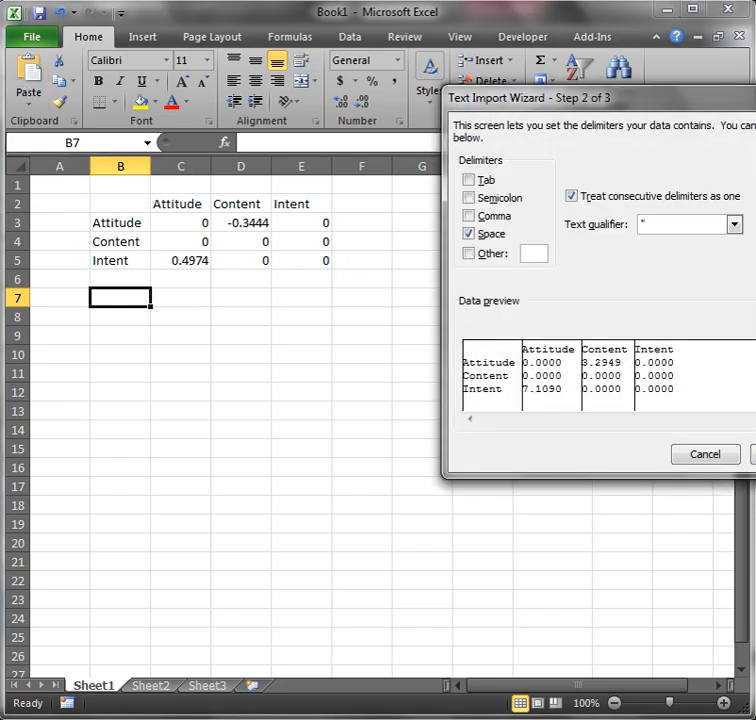
{"action": "key", "text": "alt+f"}
{"action": "left_click", "coordinate": [274, 412]}
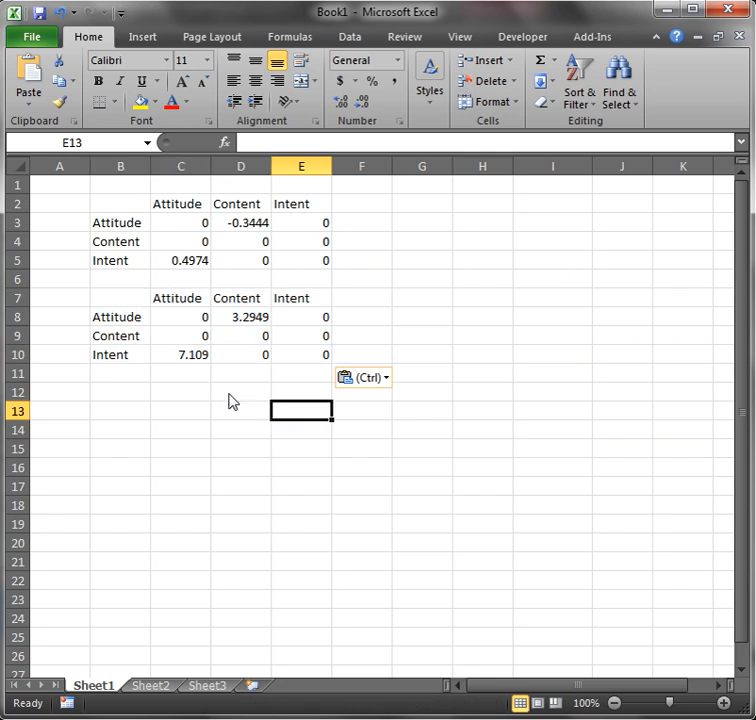
{"action": "left_click", "coordinate": [189, 395]}
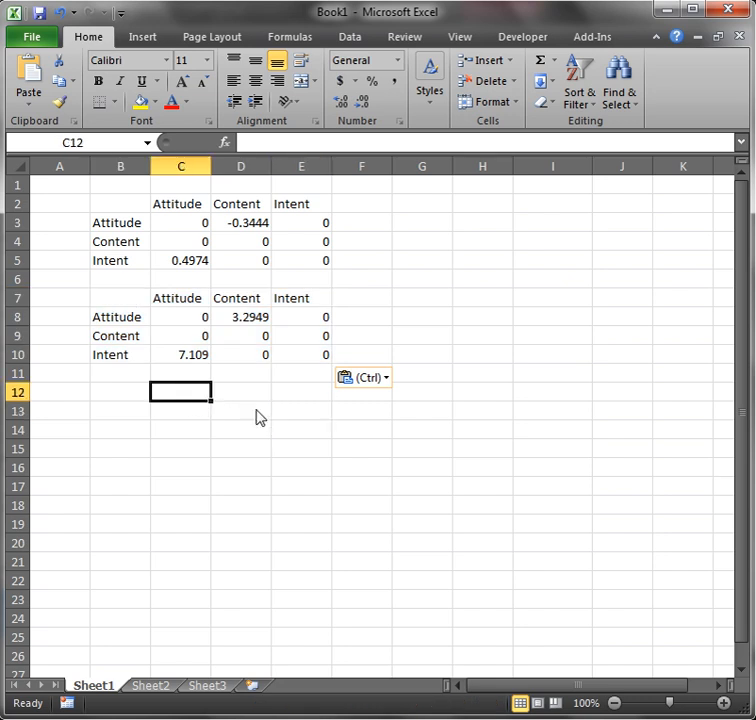
{"action": "type", "text": "="}
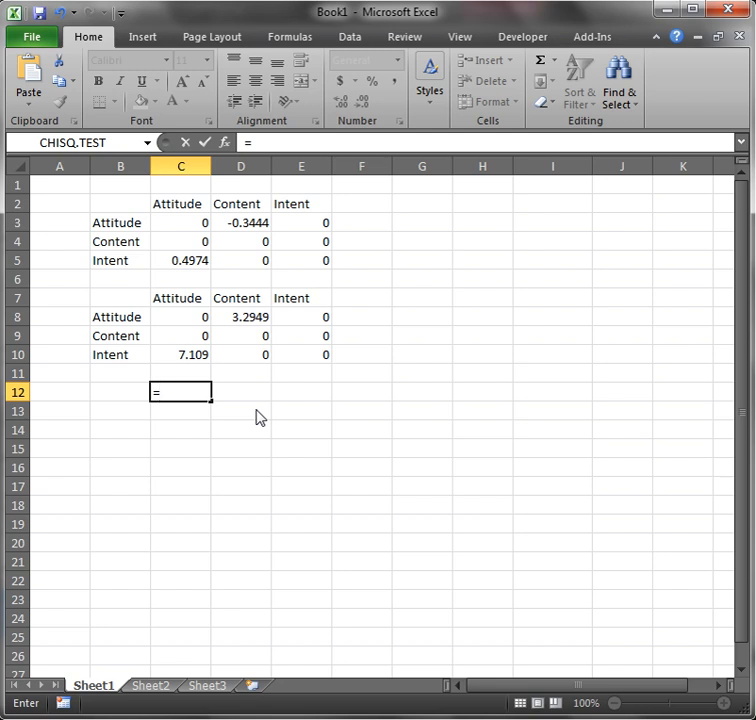
{"action": "key", "text": "Escape"}
Step: Duplicate the T-statistic table B7:E10 at B12 and clear the copied values in C13:E15, keeping the row and column labels
{"action": "left_click_drag", "start_coordinate": [123, 305], "coordinate": [287, 358]}
{"action": "key", "text": "ctrl+c"}
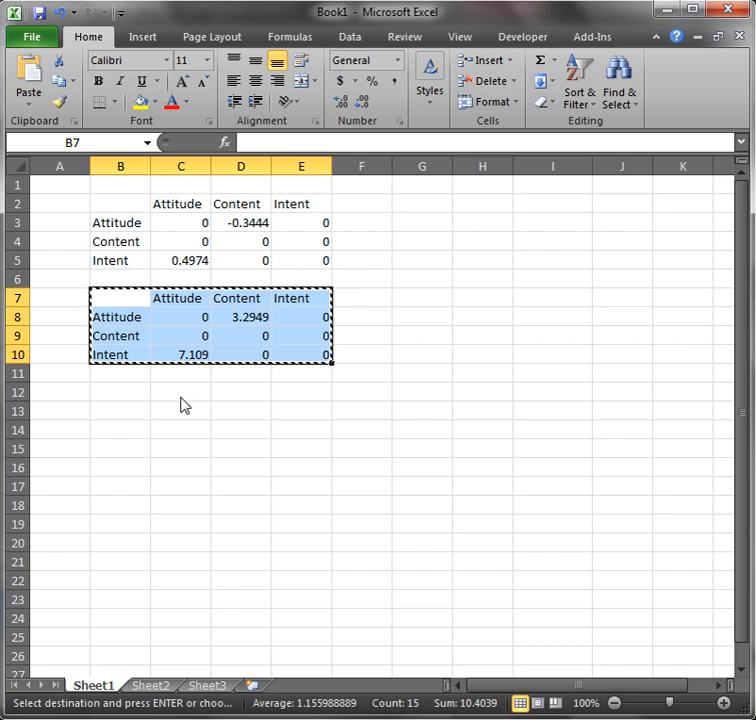
{"action": "left_click", "coordinate": [132, 395]}
{"action": "key", "text": "ctrl+v"}
{"action": "left_click_drag", "start_coordinate": [187, 414], "coordinate": [310, 459]}
{"action": "key", "text": "Delete"}
Step: Enter =T.DIST.2T(C8,79) in C13 to calculate the two-tailed p-value of the first T-statistic
{"action": "key", "text": "Left"}
{"action": "key", "text": "Up"}
{"action": "key", "text": "Right"}
{"action": "key", "text": "Down"}
{"action": "type", "text": "="}
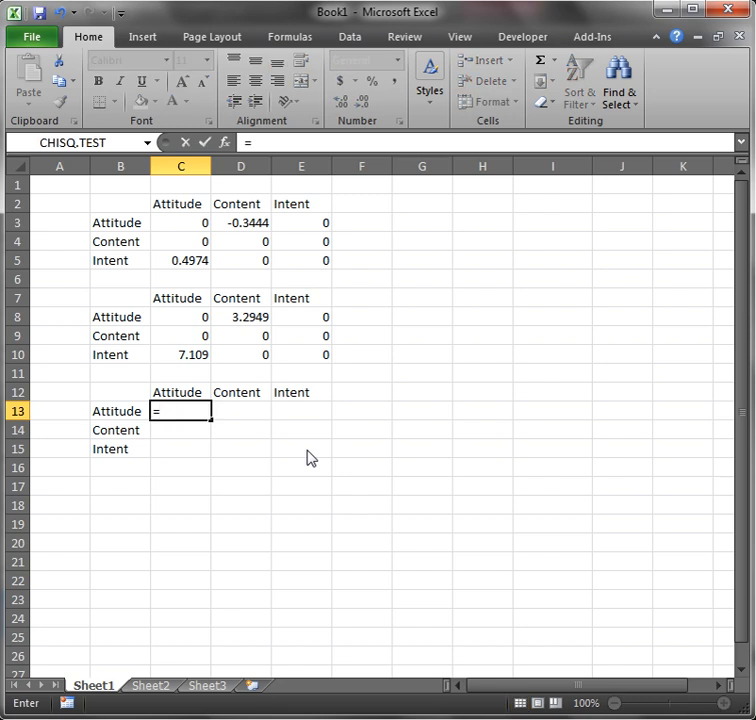
{"action": "type", "text": "t"}
{"action": "key", "text": "Down"}
{"action": "key", "text": "Down"}
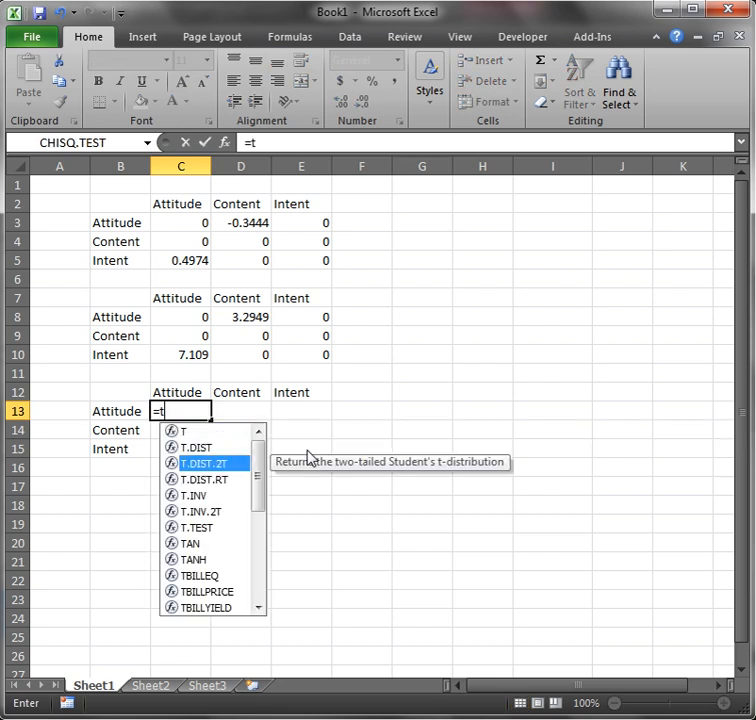
{"action": "key", "text": "Tab"}
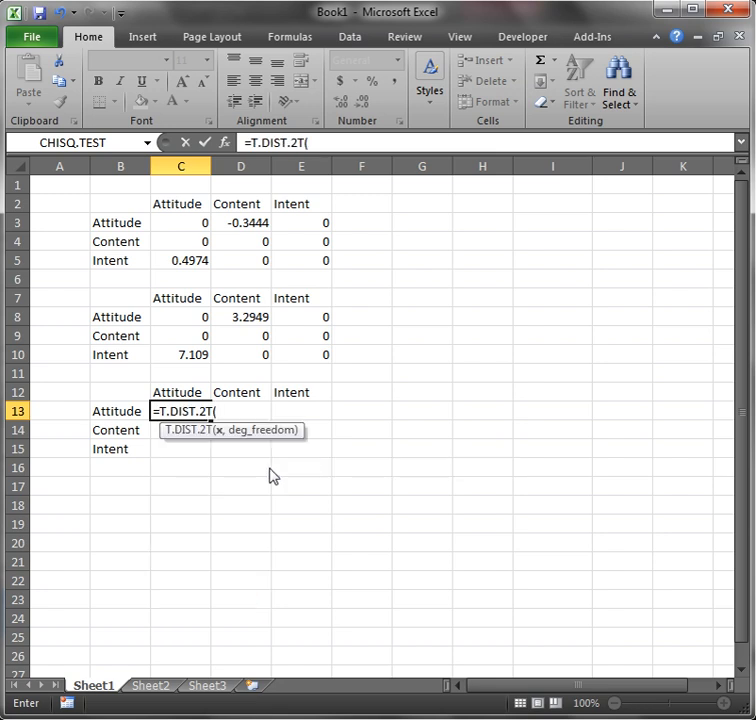
{"action": "left_click", "coordinate": [196, 325]}
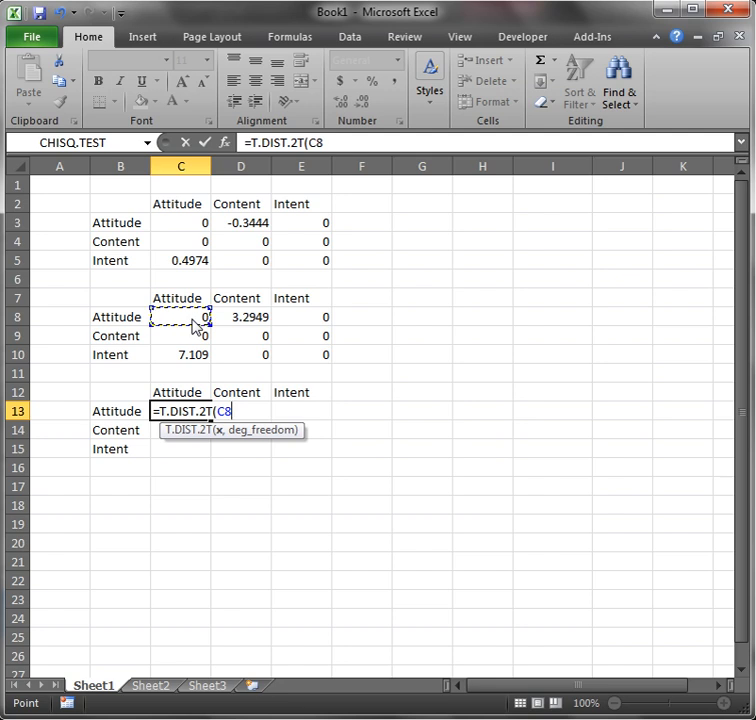
{"action": "type", "text": ","}
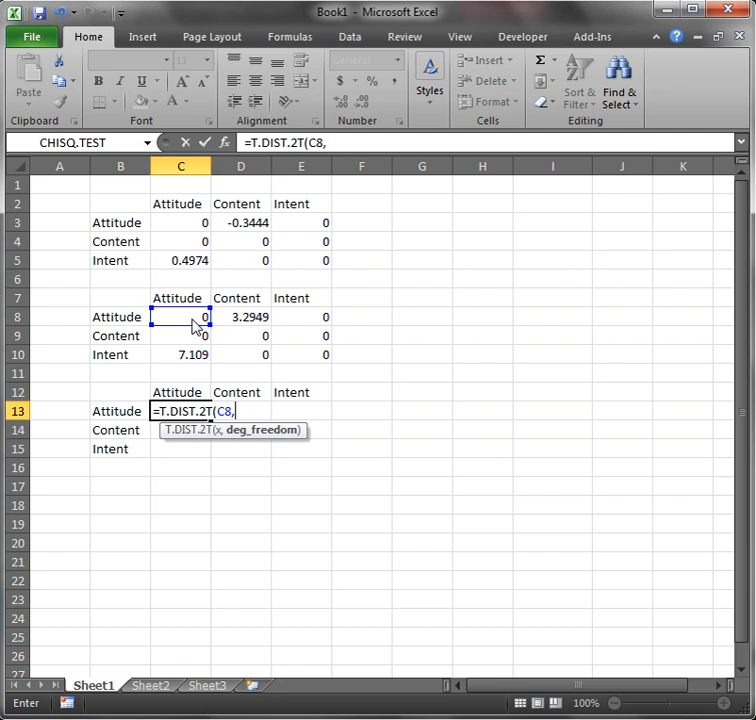
{"action": "type", "text": "79"}
{"action": "key", "text": "Return"}
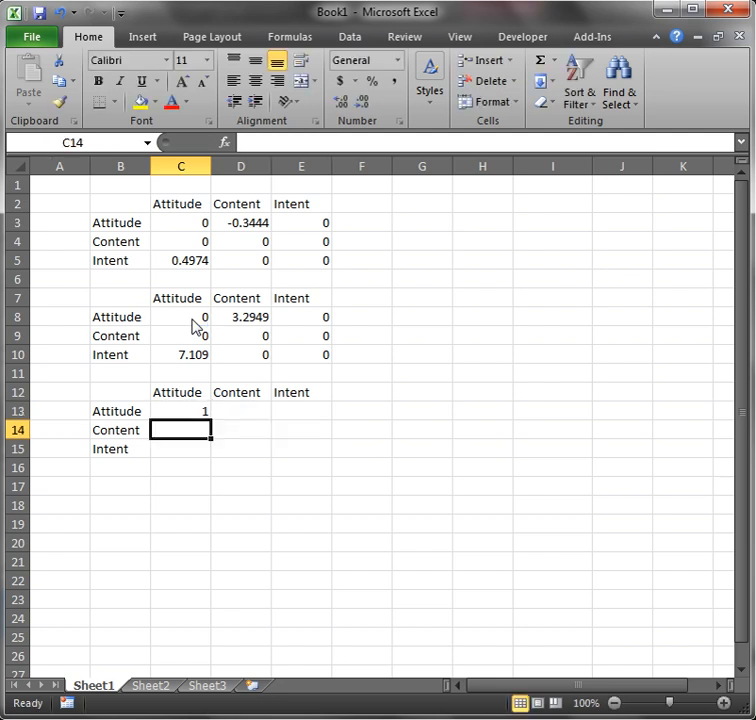
Step: Fill the p-value formula from C13 across C13:E15 and inspect the Content–Attitude result in D13
{"action": "left_click", "coordinate": [187, 414]}
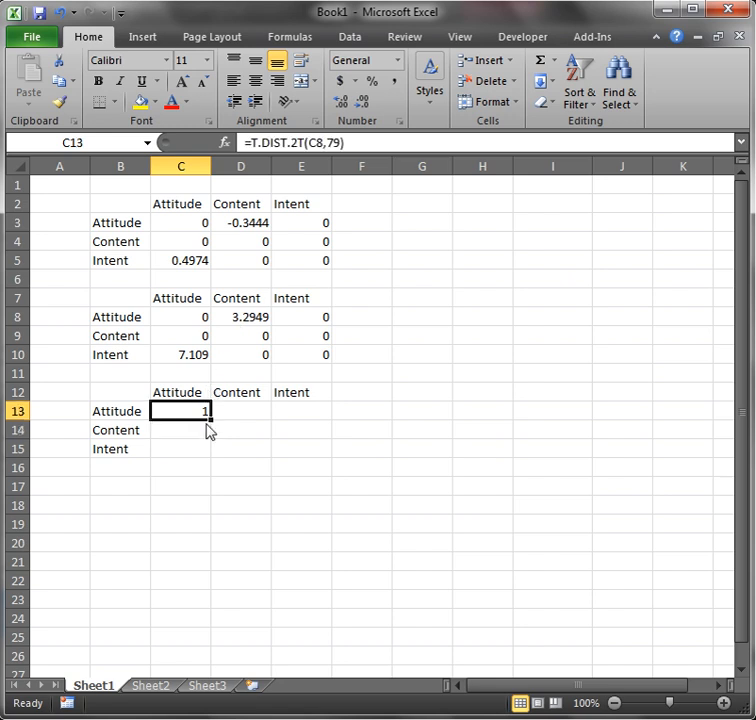
{"action": "left_click_drag", "start_coordinate": [214, 427], "coordinate": [334, 461]}
{"action": "left_click", "coordinate": [236, 516]}
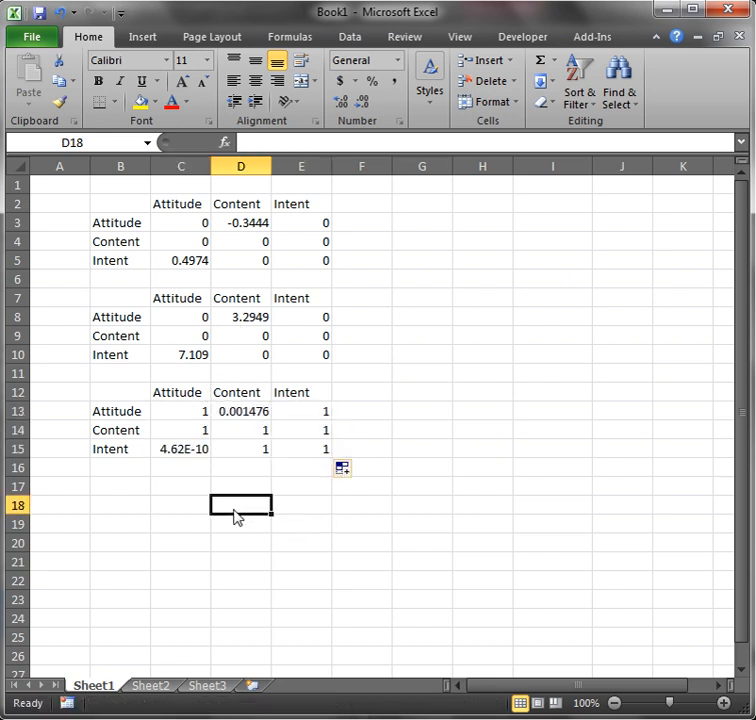
{"action": "left_click", "coordinate": [258, 420]}
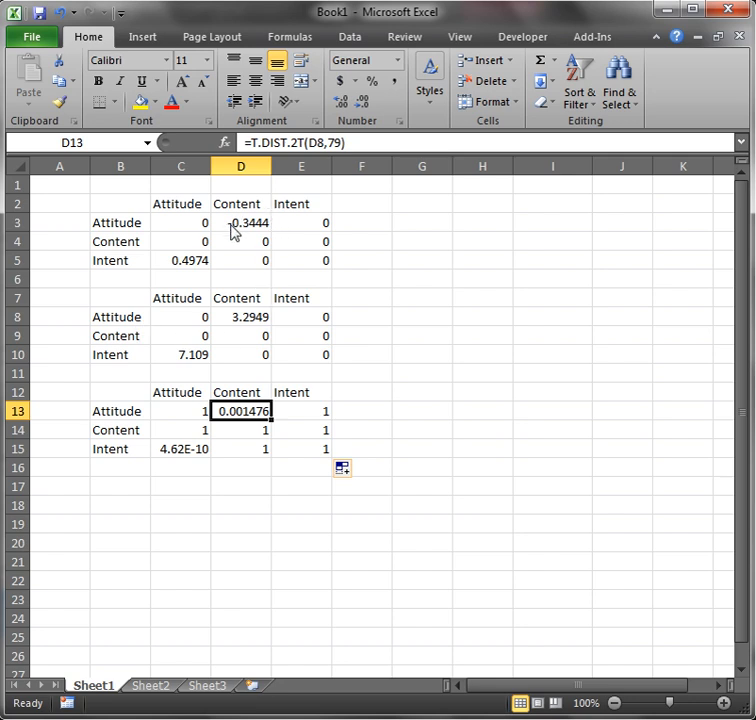
Step: Format the Intent–Attitude p-value in C15 as Number with 11 decimal places
{"action": "left_click", "coordinate": [260, 225]}
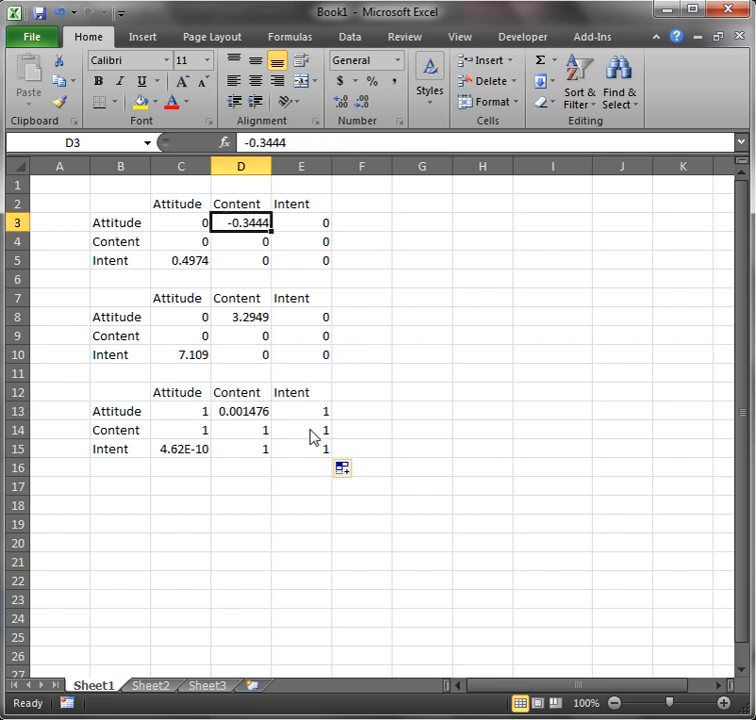
{"action": "left_click", "coordinate": [195, 457]}
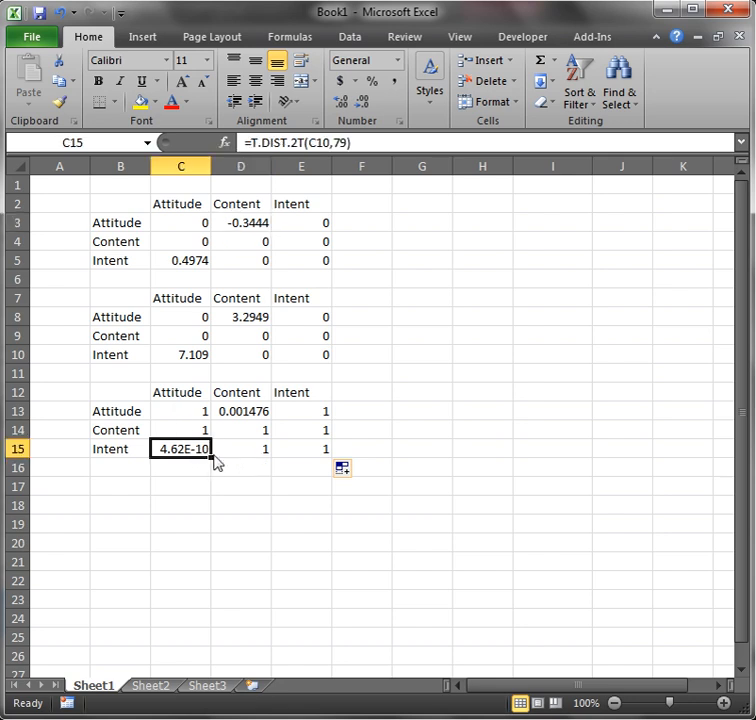
{"action": "left_click", "coordinate": [397, 60]}
{"action": "left_click", "coordinate": [435, 128]}
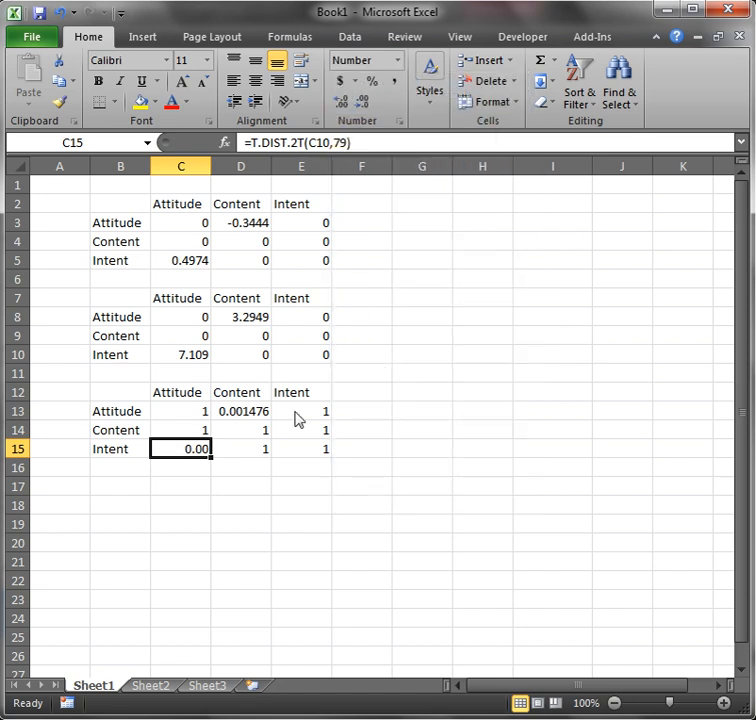
{"action": "left_click", "coordinate": [341, 102]}
{"action": "left_click", "coordinate": [341, 102]}
{"action": "left_click", "coordinate": [341, 102]}
{"action": "left_click", "coordinate": [341, 102]}
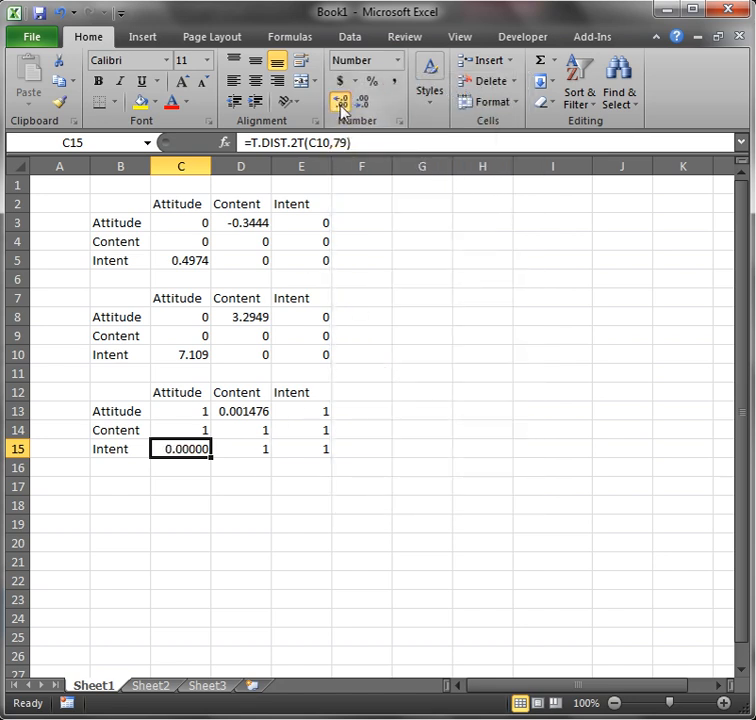
{"action": "left_click", "coordinate": [341, 102]}
{"action": "left_click", "coordinate": [341, 102]}
{"action": "left_click", "coordinate": [341, 102]}
{"action": "left_click", "coordinate": [341, 102]}
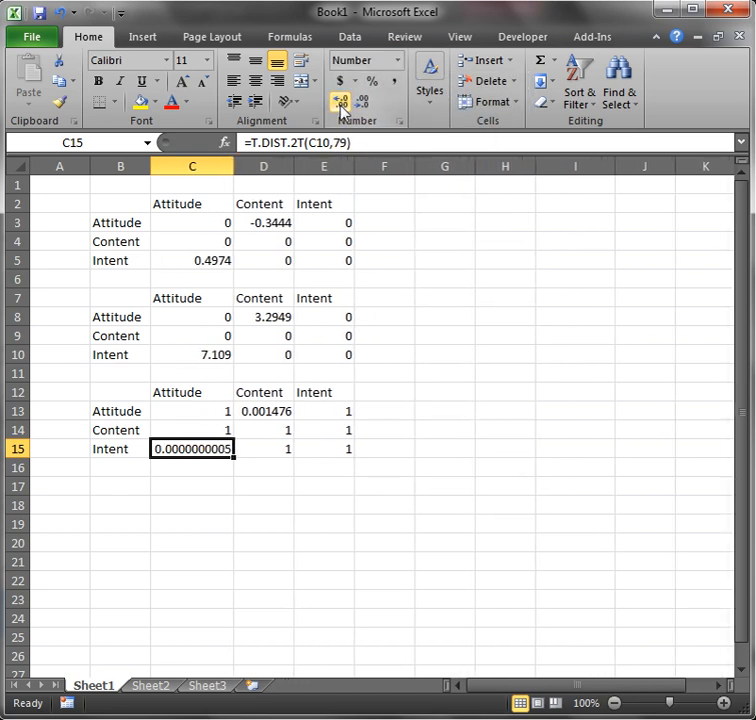
{"action": "left_click", "coordinate": [341, 102]}
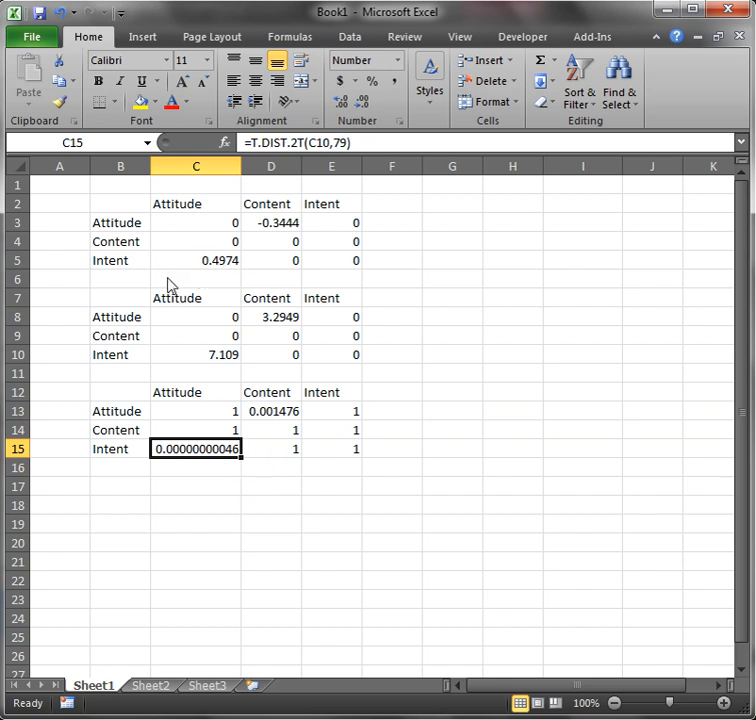
Step: Compare the p-values, T-statistics and path coefficients of the Content–Attitude and Attitude–Intent paths, and switch to BOOT.out in Notepad
{"action": "left_click", "coordinate": [291, 412]}
{"action": "left_click", "coordinate": [217, 452]}
{"action": "left_click", "coordinate": [299, 320]}
{"action": "left_click", "coordinate": [216, 358]}
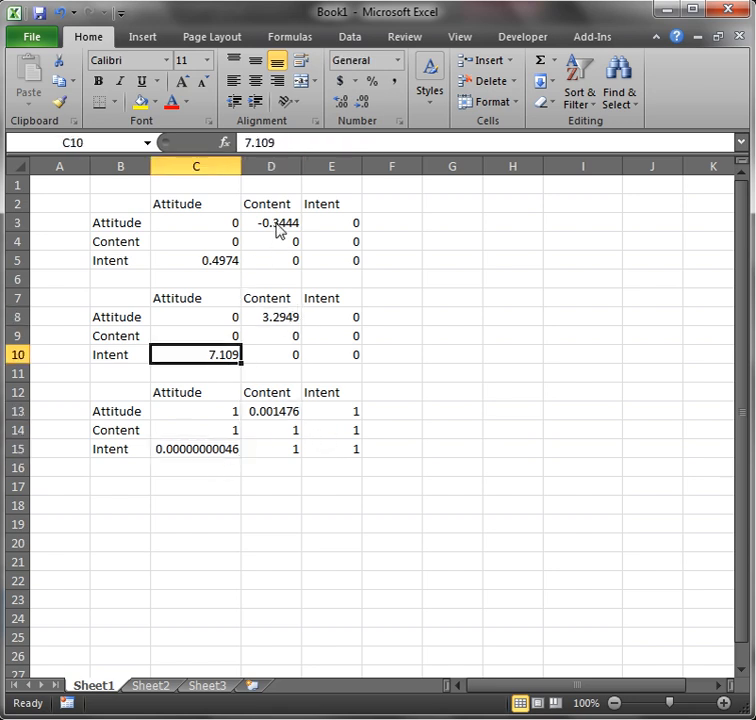
{"action": "left_click", "coordinate": [275, 225]}
{"action": "left_click", "coordinate": [230, 263]}
{"action": "key", "text": "alt+Tab"}
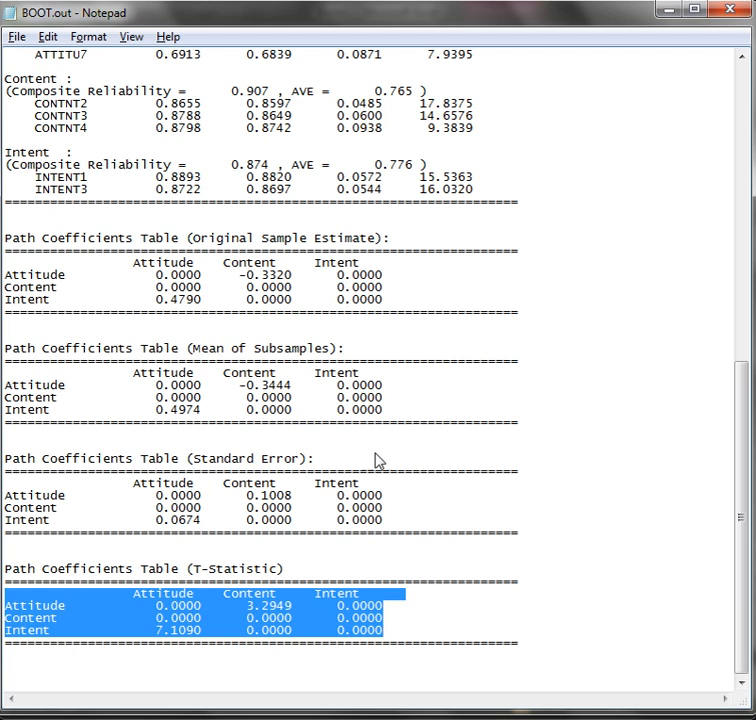